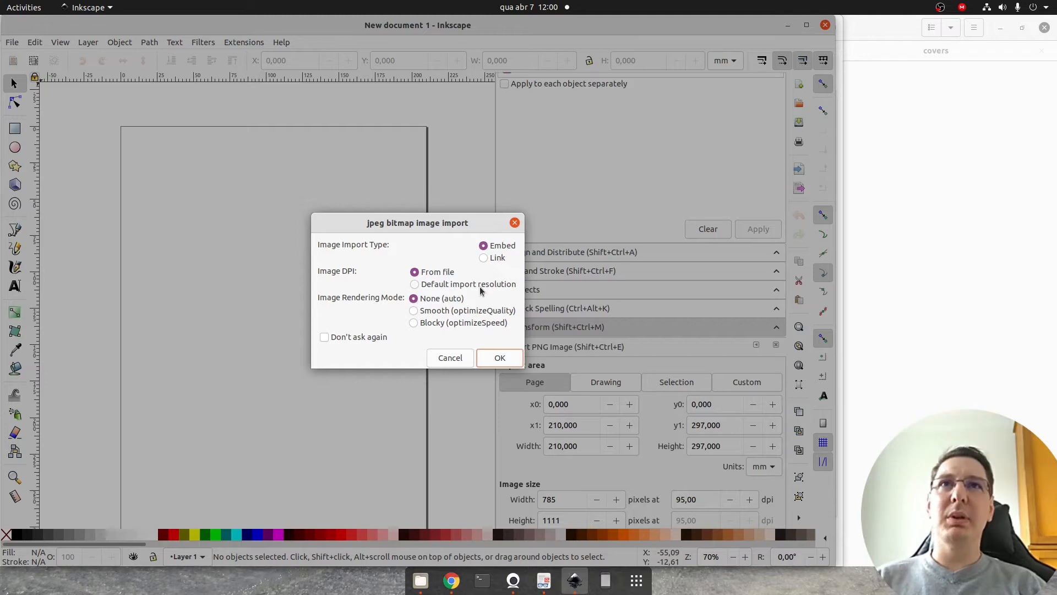
Step: Import the car photo as an embedded image with its DPI taken from the file
click(488, 259)
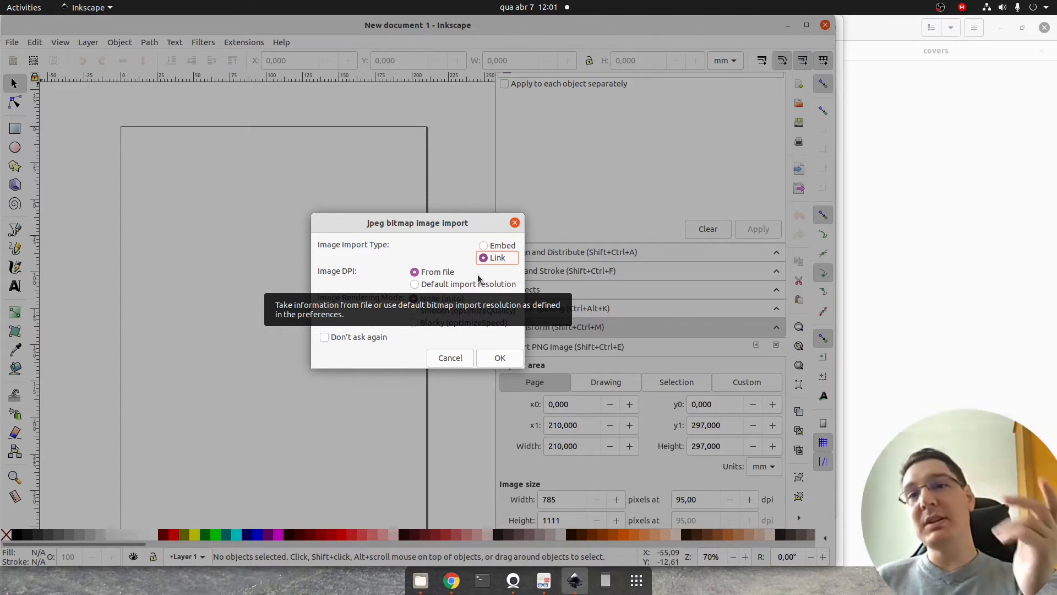
click(493, 247)
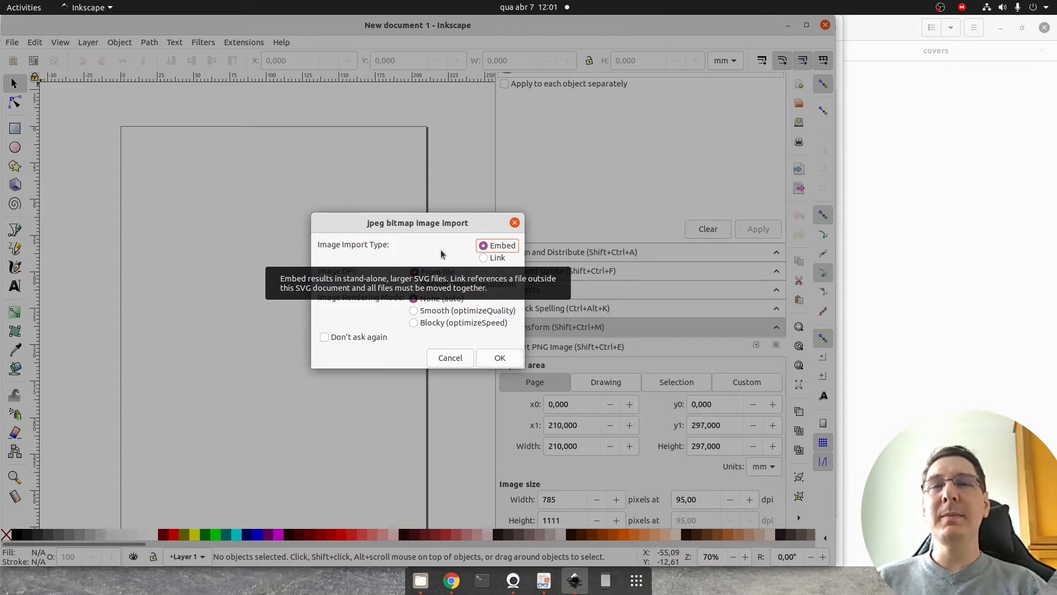
click(506, 359)
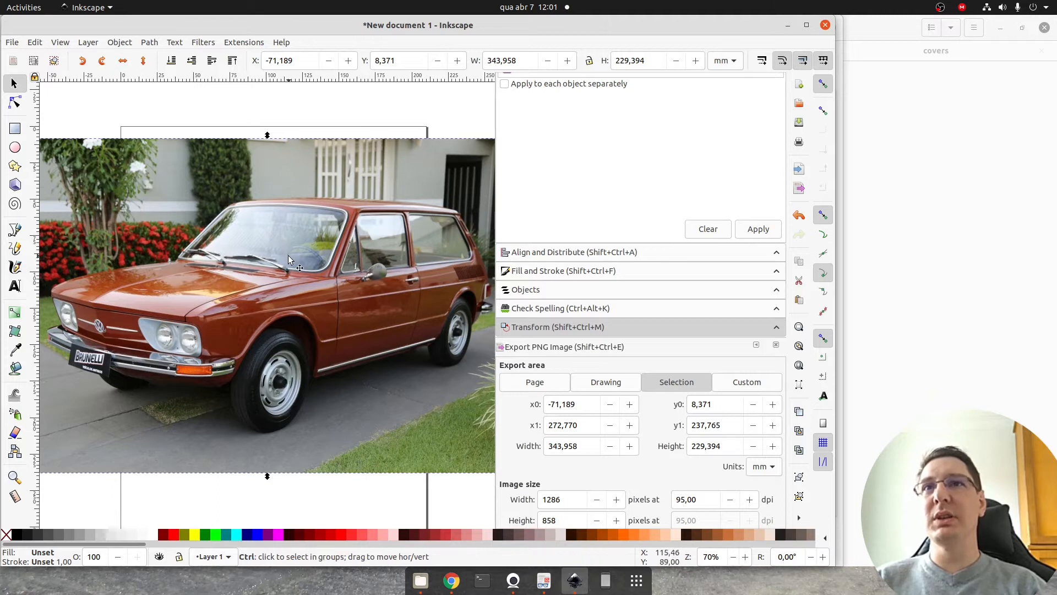
Step: Delete the imported car photo from the canvas
scroll(288, 256, down, 1)
mouse_move(327, 252)
mouse_down()
mouse_move(341, 281)
mouse_move(340, 238)
mouse_up()
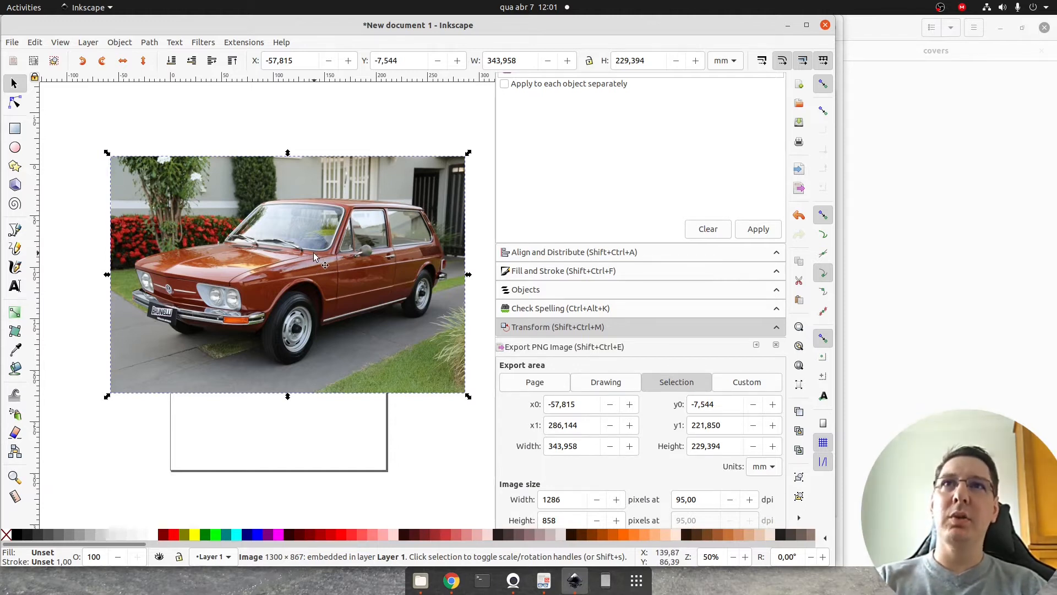
key(Delete)
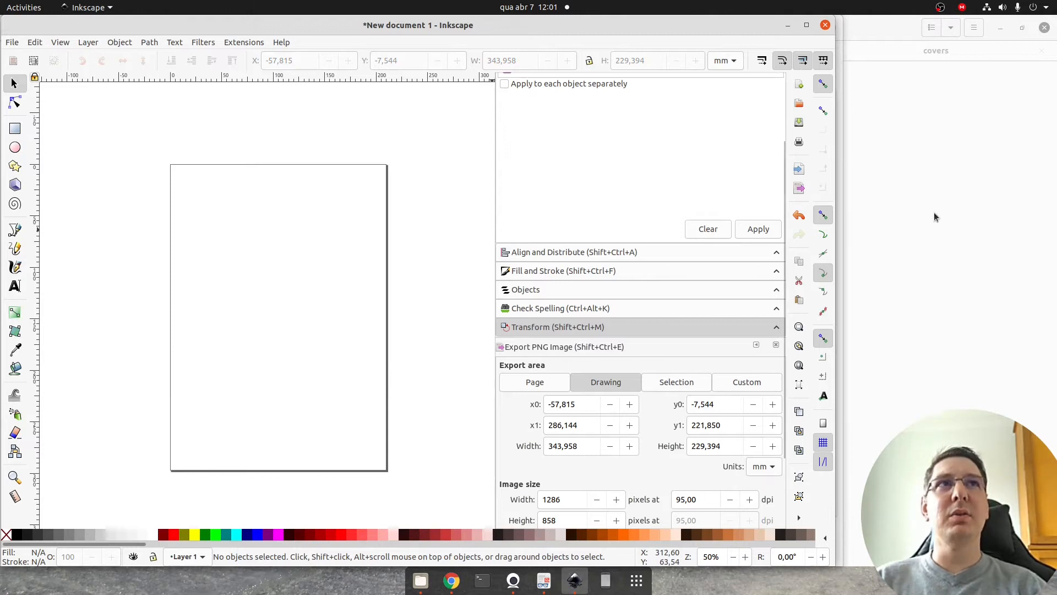
Step: Import "base para exemplos.jpg" from the file manager as an embedded image and place it in the page's upper-left corner
click(934, 216)
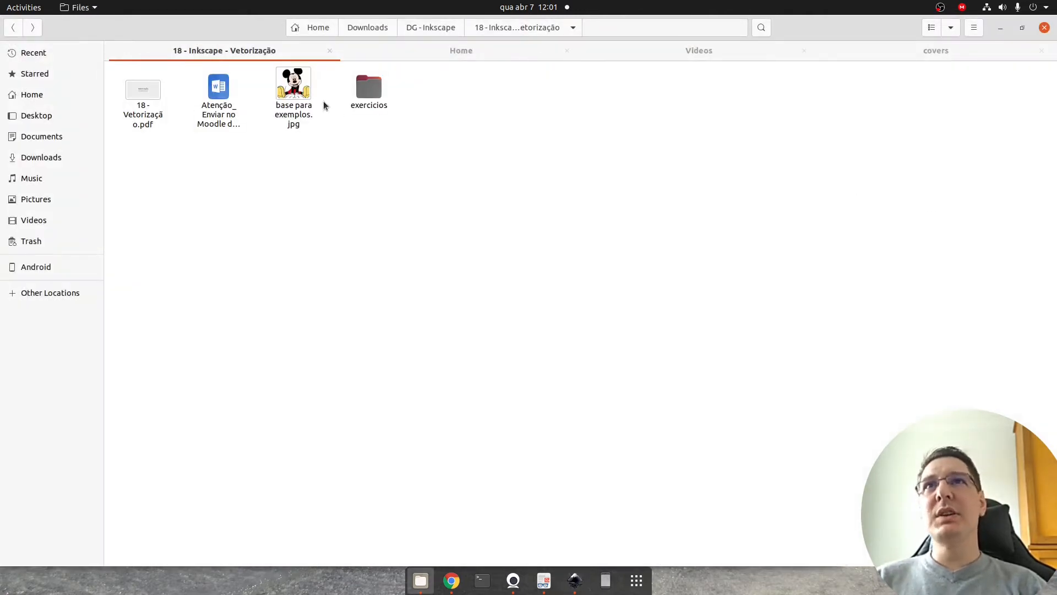
click(292, 94)
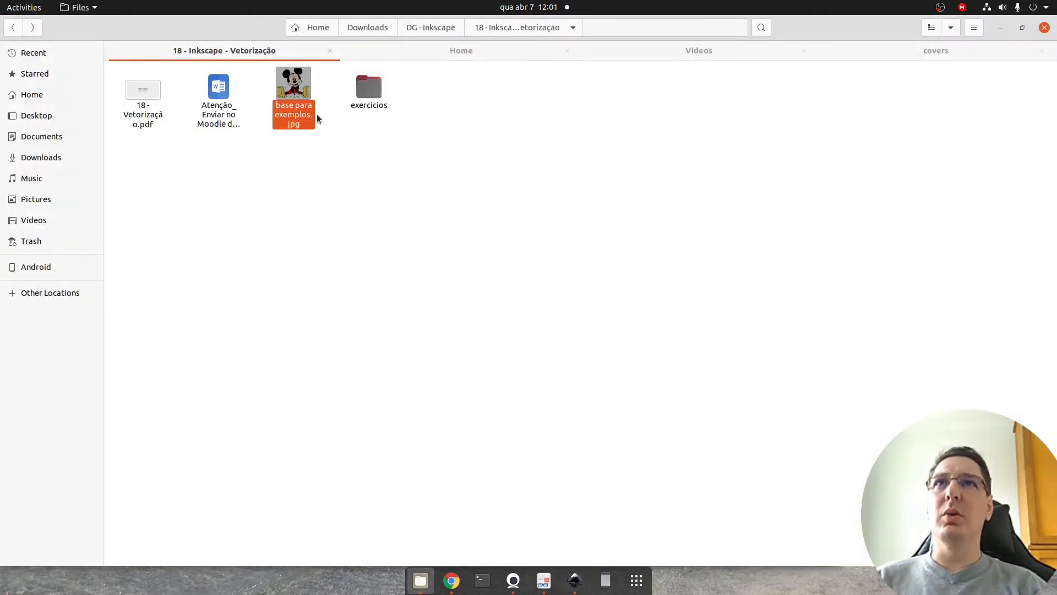
drag(293, 93, 294, 253)
key(alt+Tab)
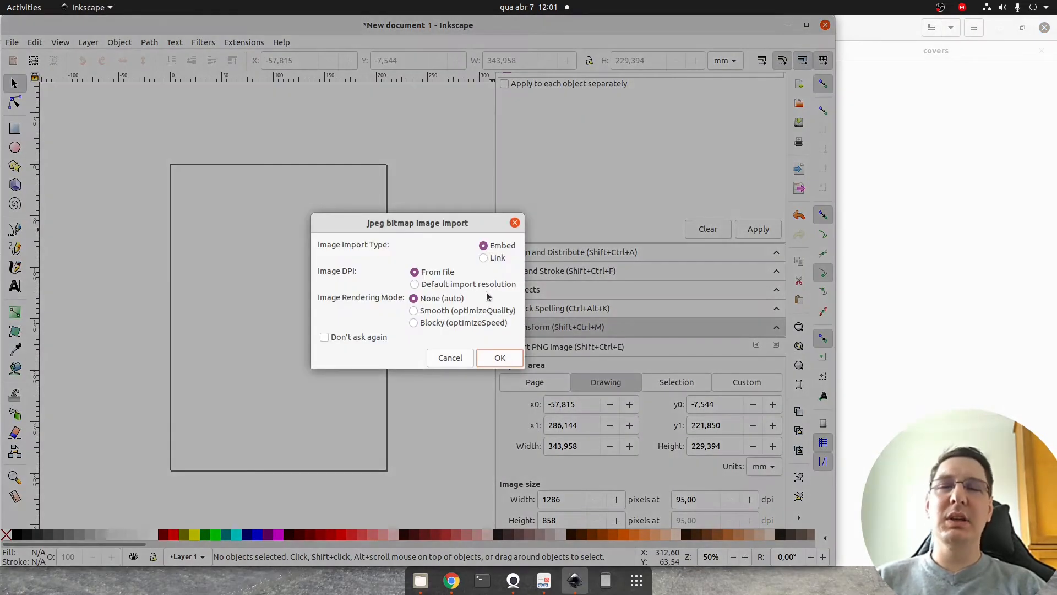
click(488, 358)
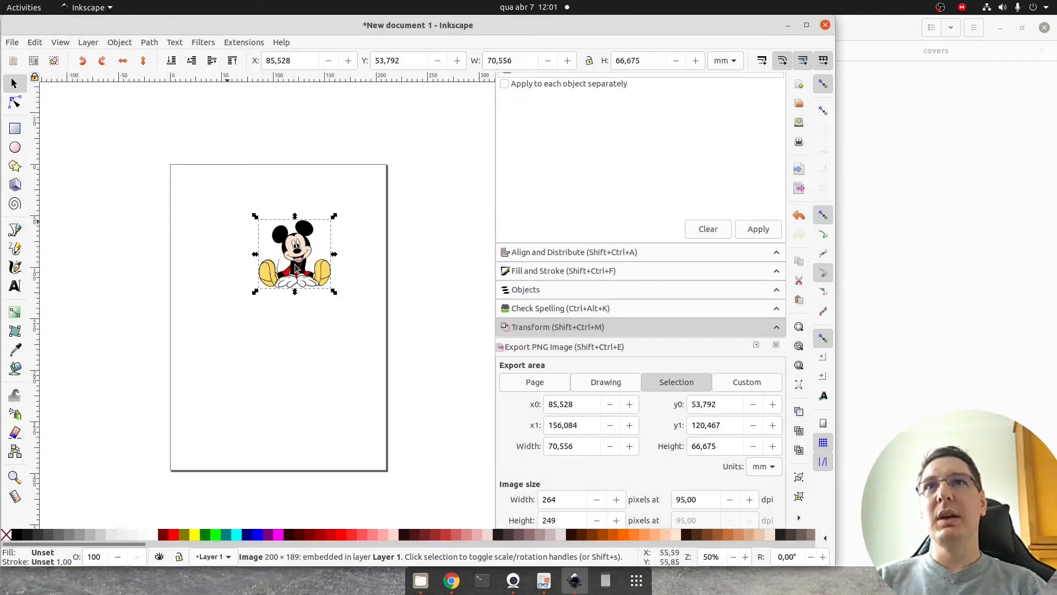
drag(289, 251, 213, 205)
click(321, 353)
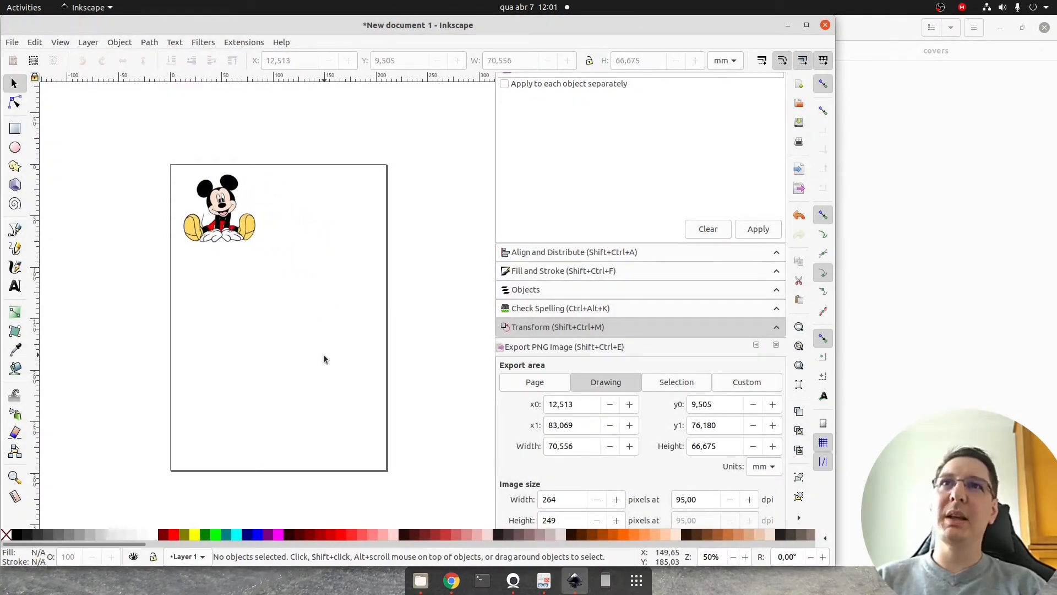
Step: In Google Chrome, search images for "logo blender" and copy the Blender logo with wordmark from the Marcas logos result
key(t)
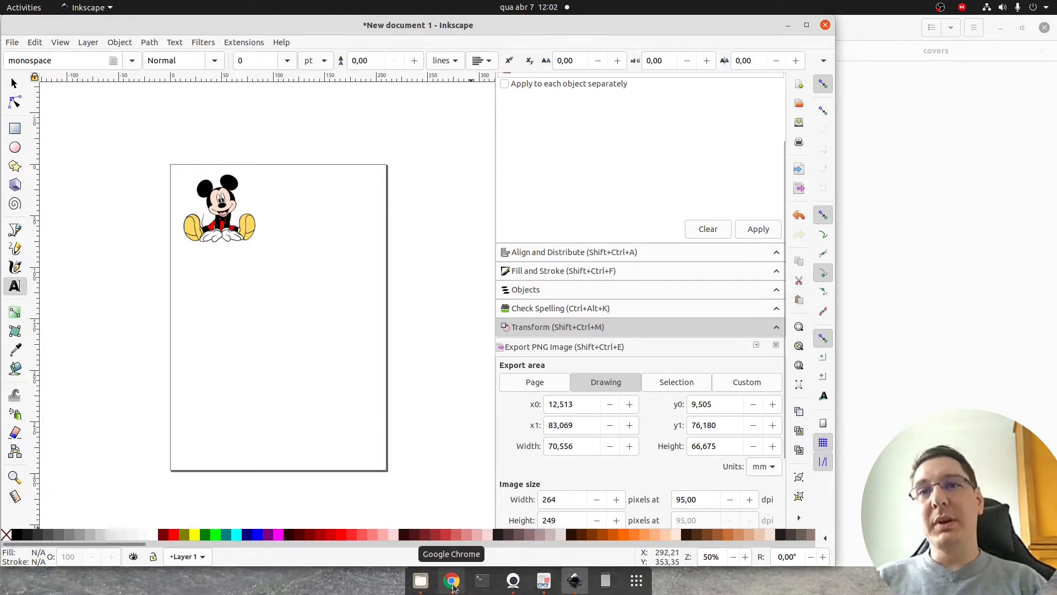
click(447, 588)
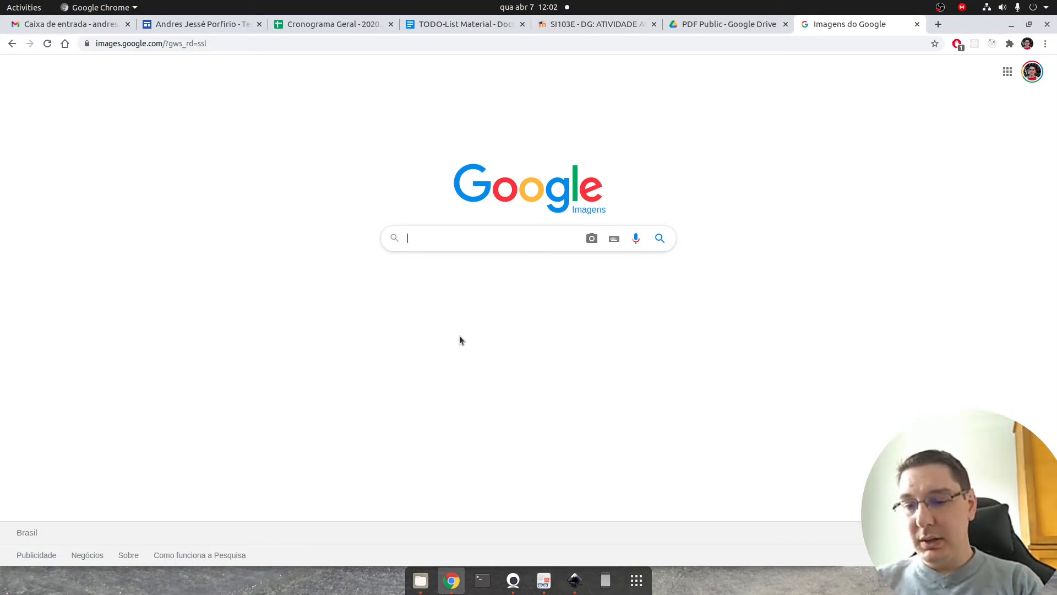
text(logo blender)
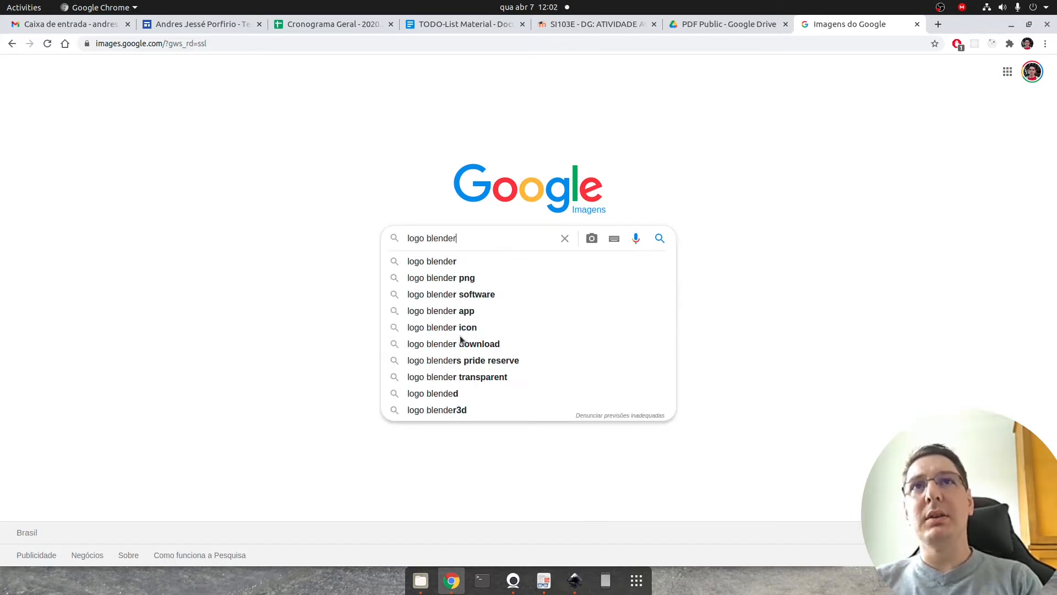
key(Return)
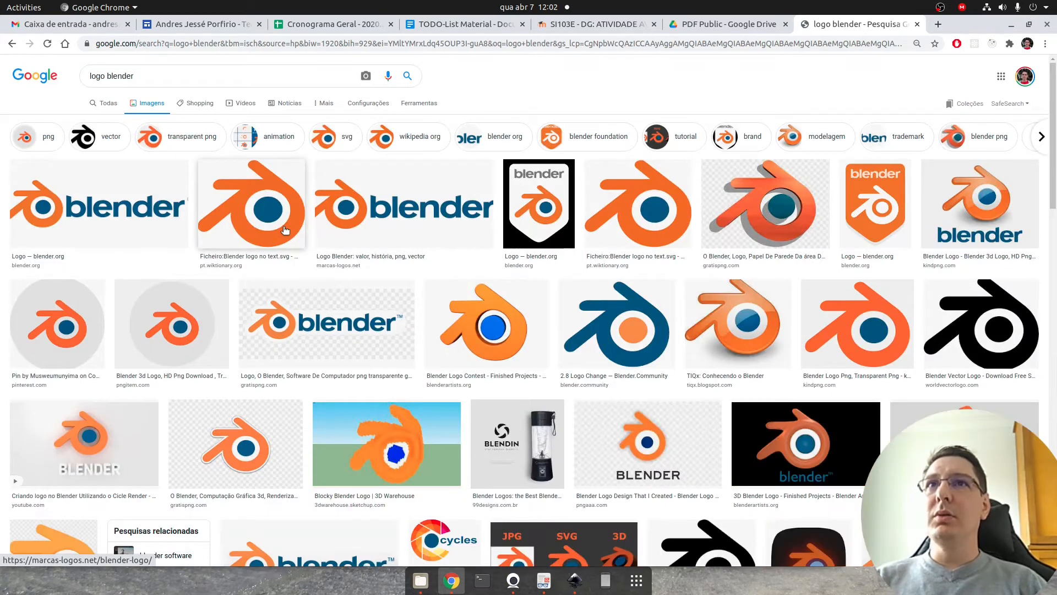
click(402, 207)
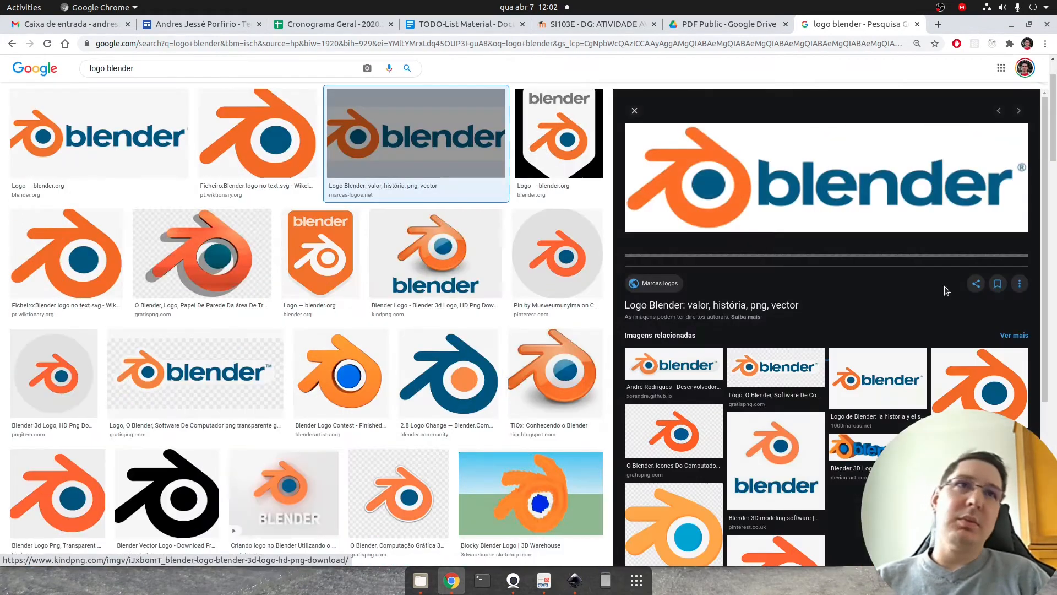
right_click(770, 173)
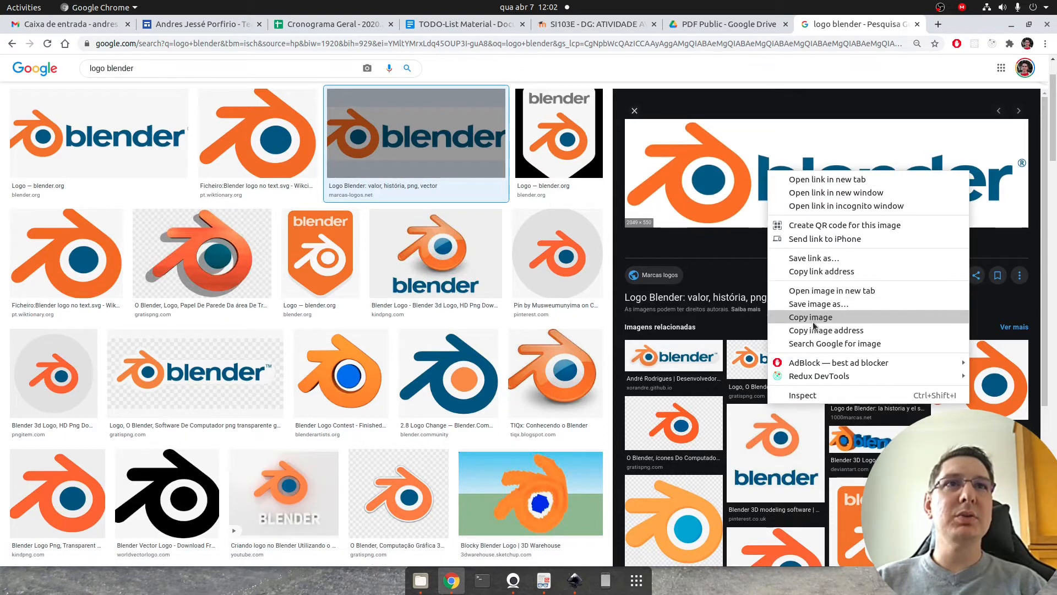
click(836, 323)
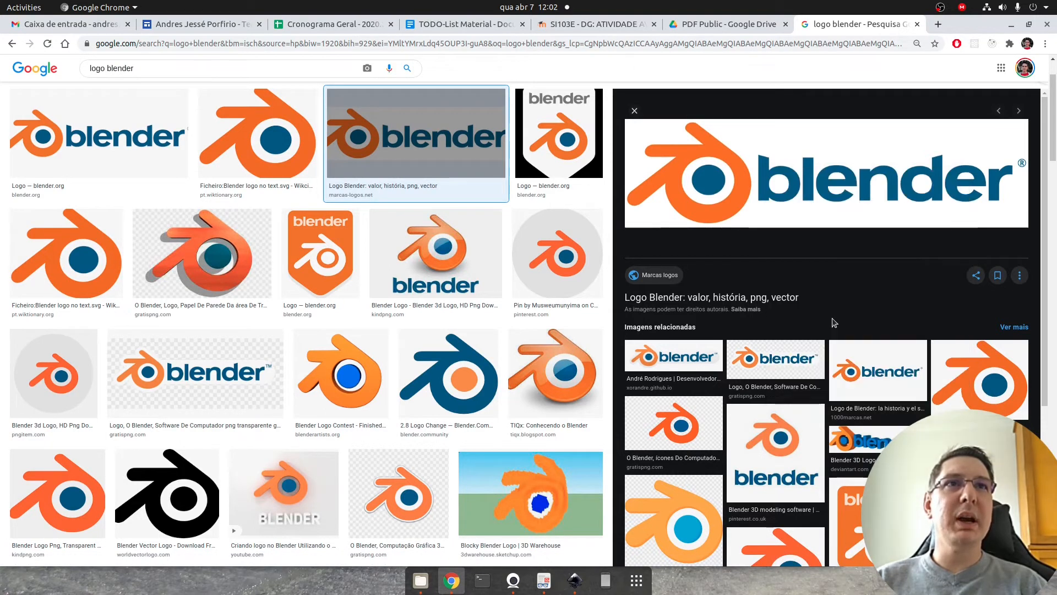
Step: Paste the Blender logo into the Inkscape document and scale it to about 183 by 49 mm below the Mickey Mouse image
click(574, 580)
key(ctrl+v)
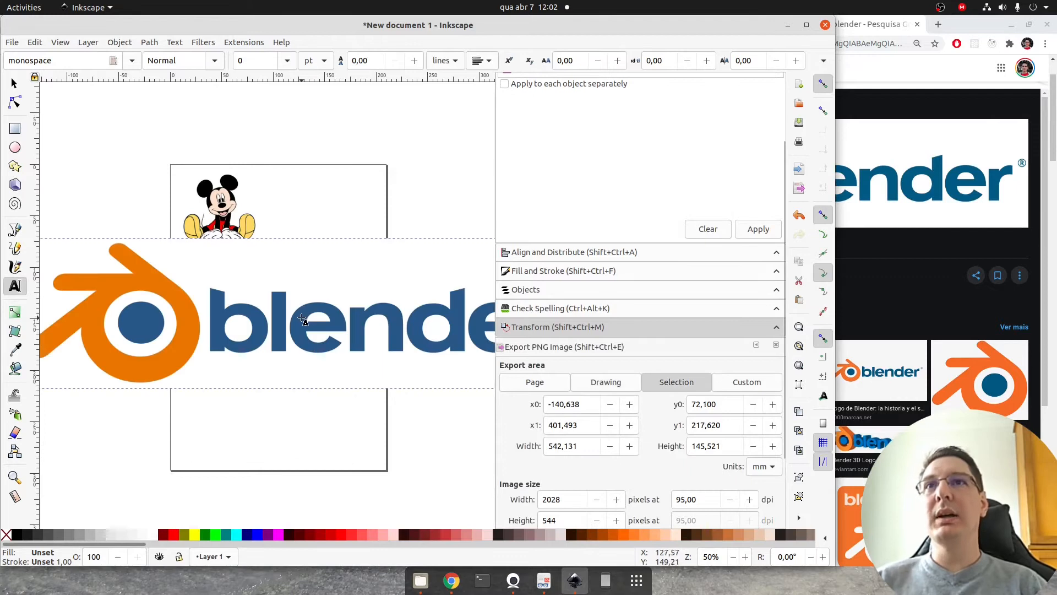
click(14, 83)
ctrl+scroll(286, 286, down, 1)
drag(342, 286, 302, 330)
drag(450, 405, 311, 363)
mouse_move(181, 320)
mouse_down()
mouse_move(332, 306)
mouse_move(332, 296)
mouse_move(302, 304)
mouse_up()
click(405, 381)
click(308, 300)
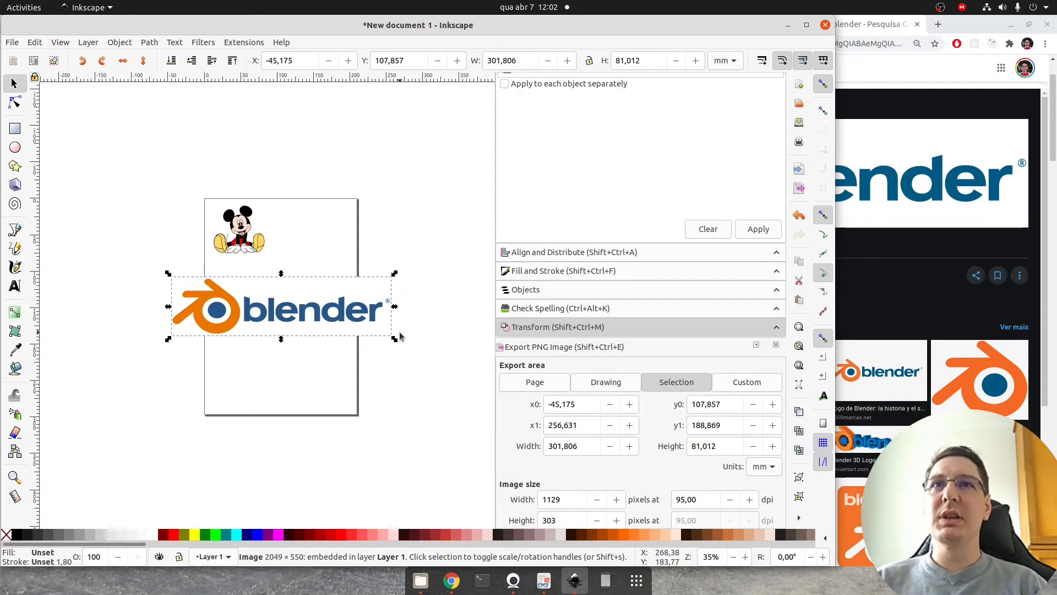
mouse_move(396, 342)
mouse_down()
mouse_move(342, 315)
mouse_move(305, 313)
mouse_move(307, 292)
mouse_up()
click(385, 346)
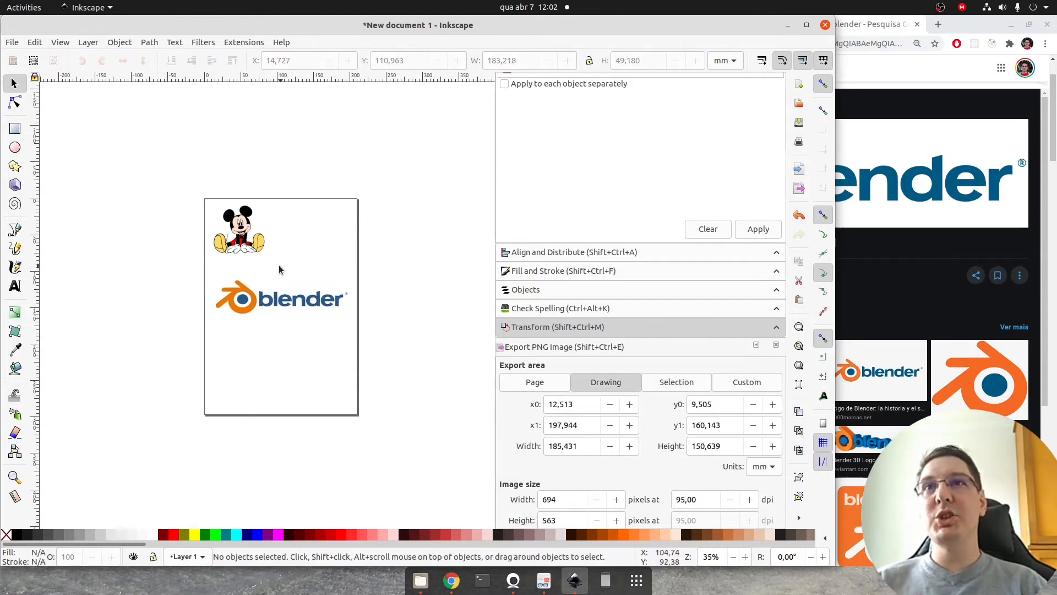
Step: Draw a rectangle about 108 by 90 mm around the Mickey Mouse image and remove its fill
ctrl+scroll(270, 283, up, 2)
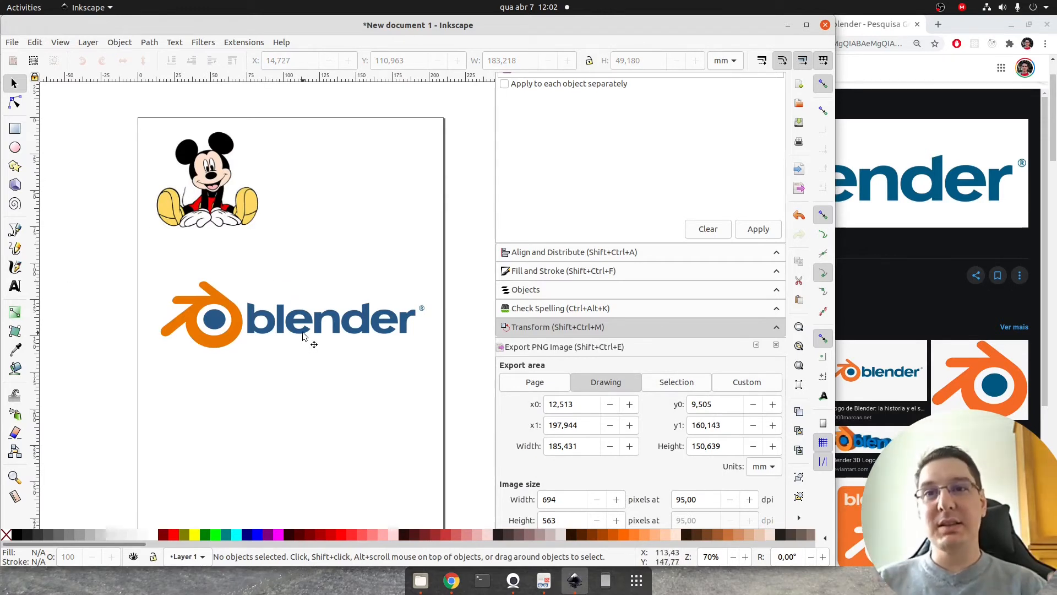
click(15, 129)
drag(137, 115, 297, 247)
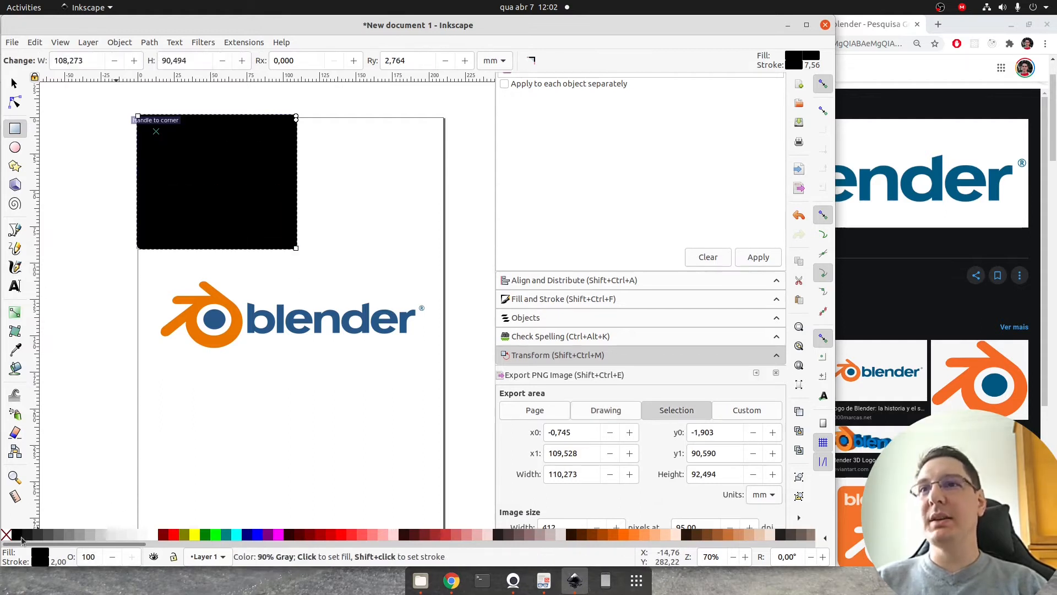
right_click(6, 535)
click(17, 470)
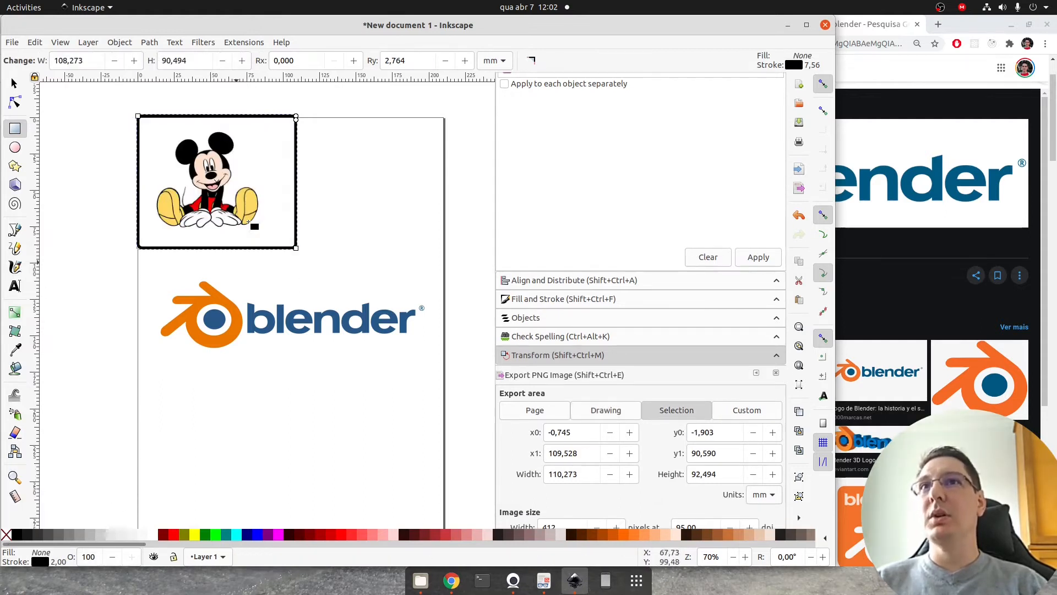
Step: Examine the Mickey Mouse bitmap's edges up close and compare them with the outline of the surrounding rectangle
click(13, 83)
click(361, 193)
click(251, 215)
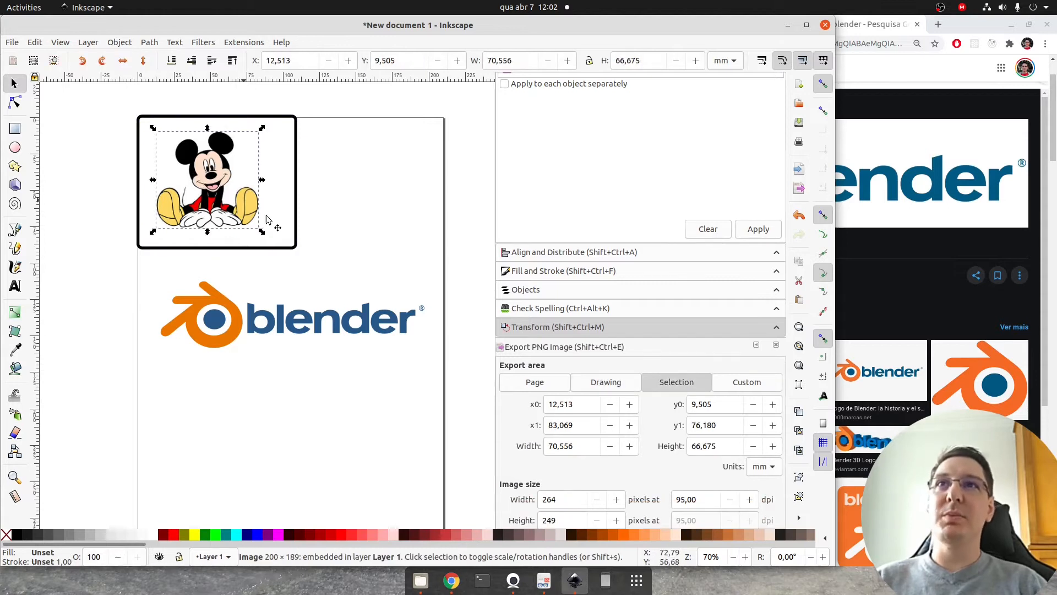
click(321, 211)
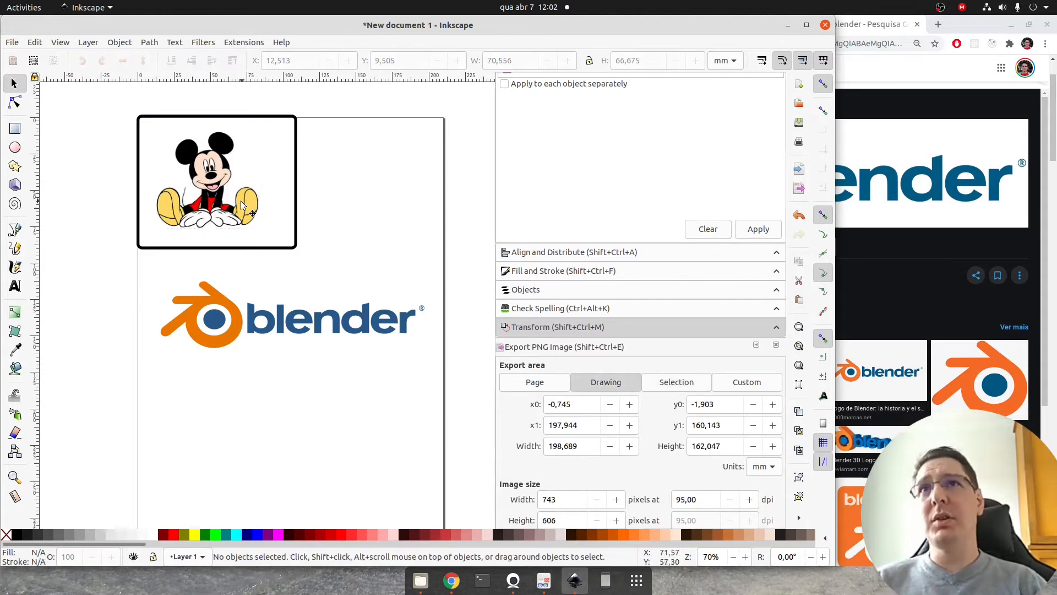
ctrl+scroll(209, 236, up, 4)
ctrl+scroll(263, 297, up, 2)
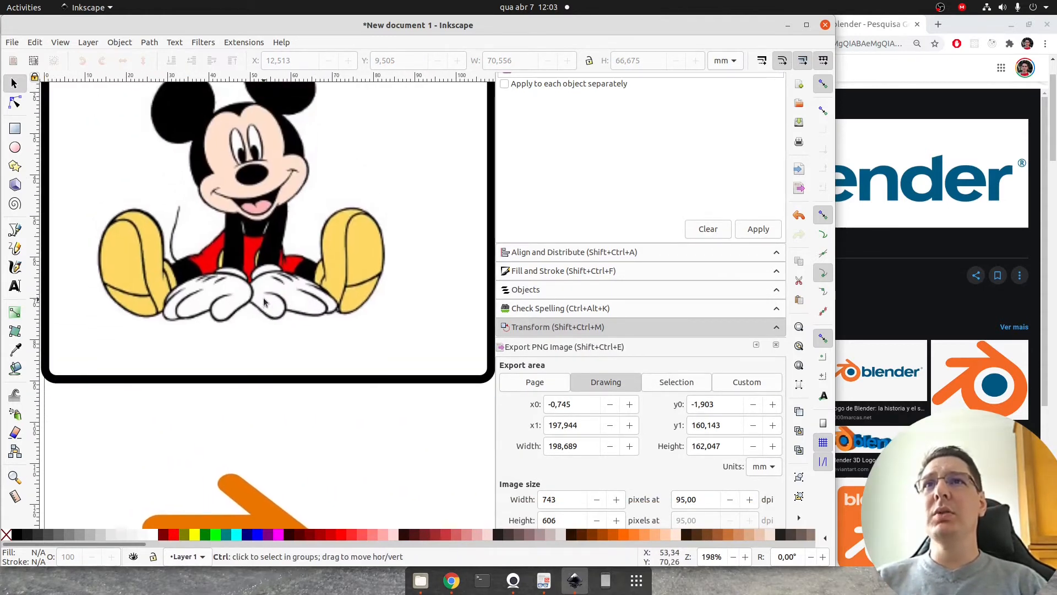
ctrl+scroll(263, 296, up, 2)
ctrl+scroll(242, 337, up, 3)
ctrl+scroll(188, 335, up, 2)
ctrl+scroll(188, 336, down, 9)
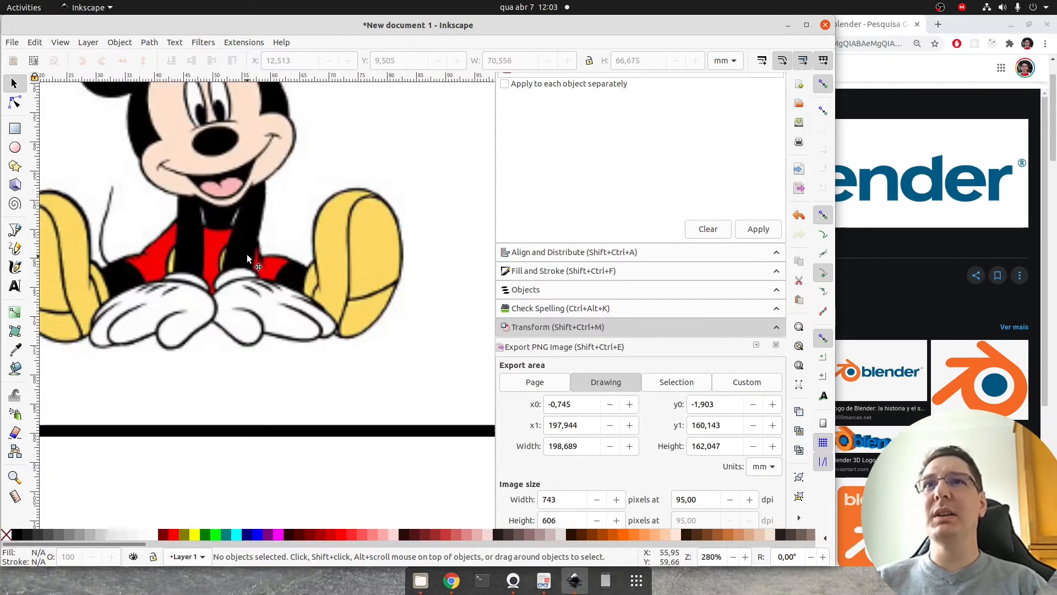
ctrl+scroll(260, 298, up, 5)
ctrl+scroll(259, 243, down, 3)
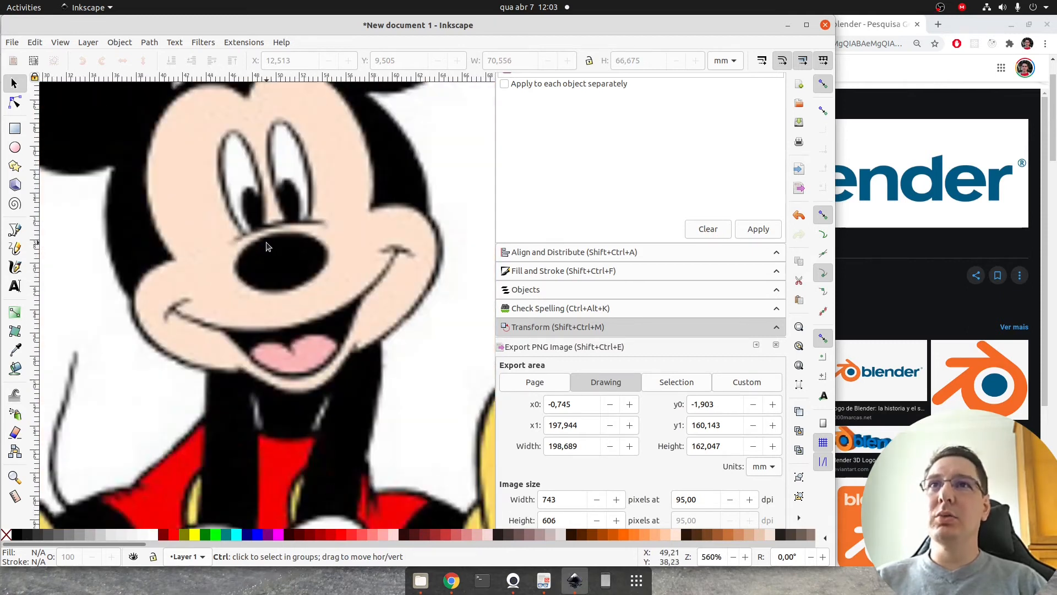
ctrl+scroll(262, 252, down, 6)
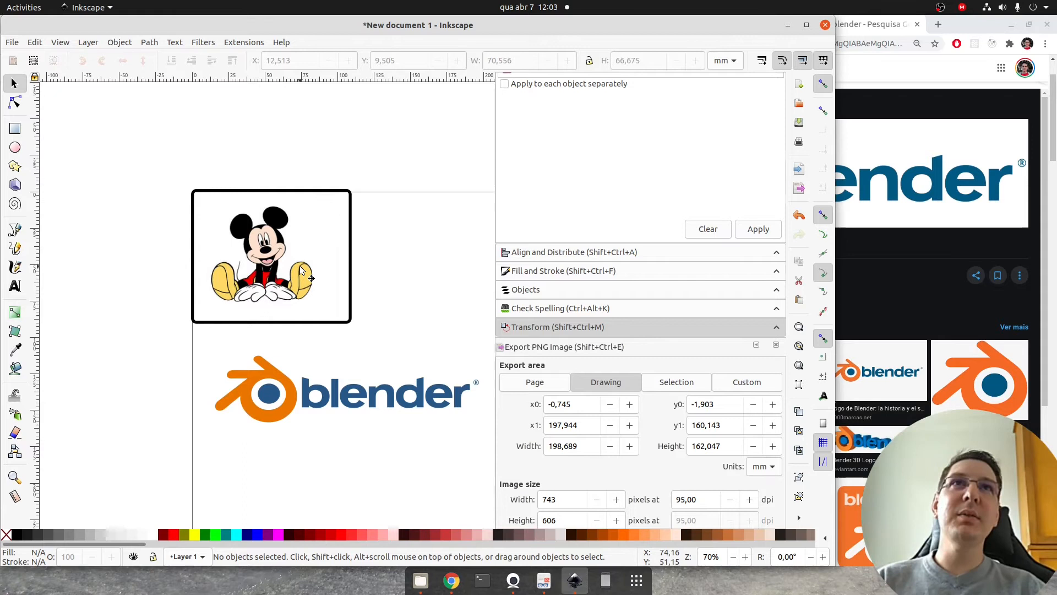
Step: Delete the black-outlined rectangle around the Mickey Mouse image
click(325, 239)
key(Delete)
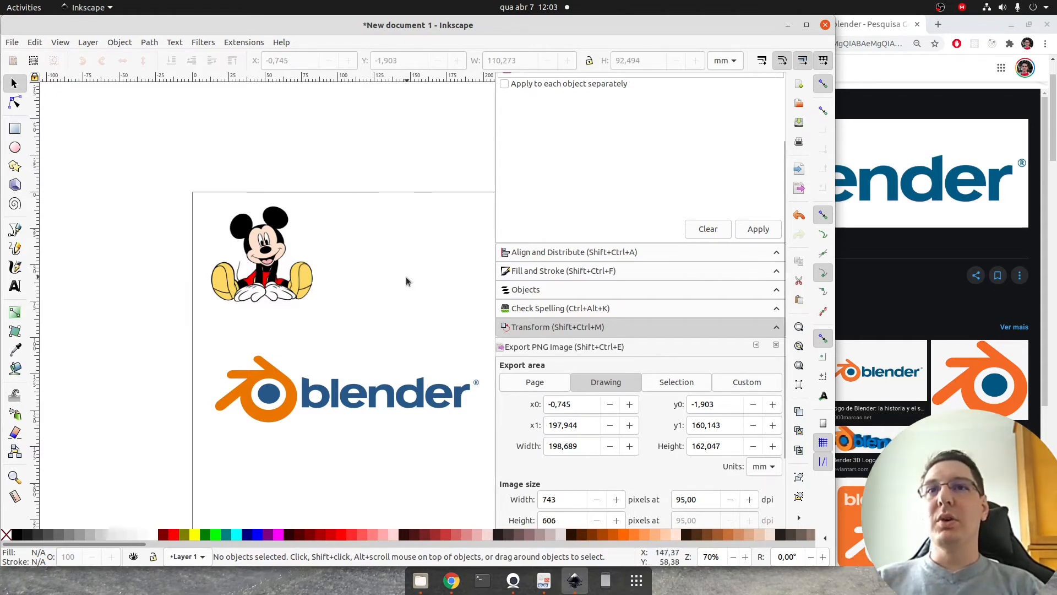
drag(350, 351, 300, 317)
scroll(363, 330, up, 3)
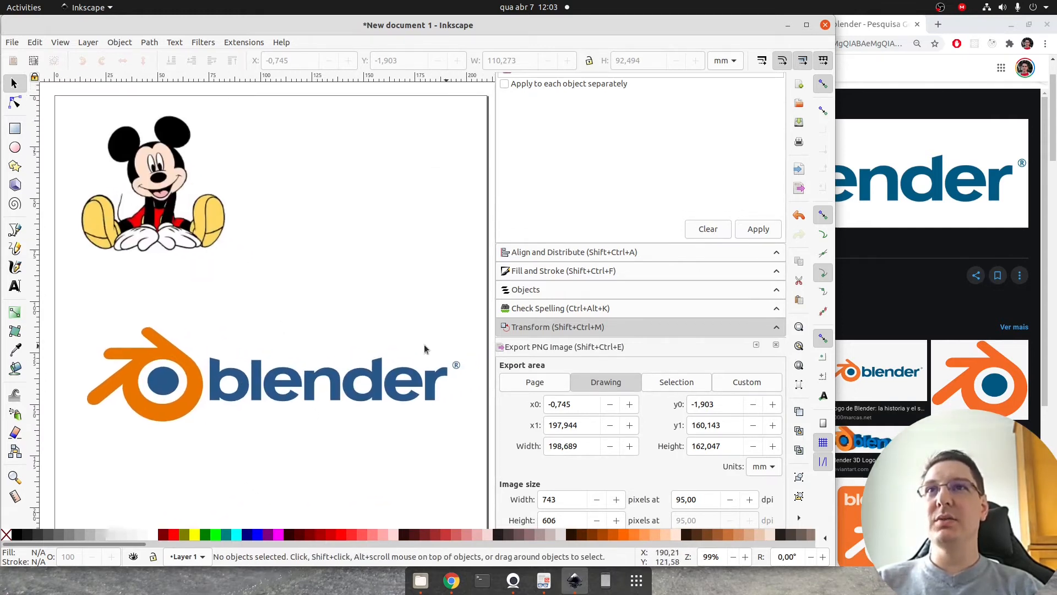
click(421, 581)
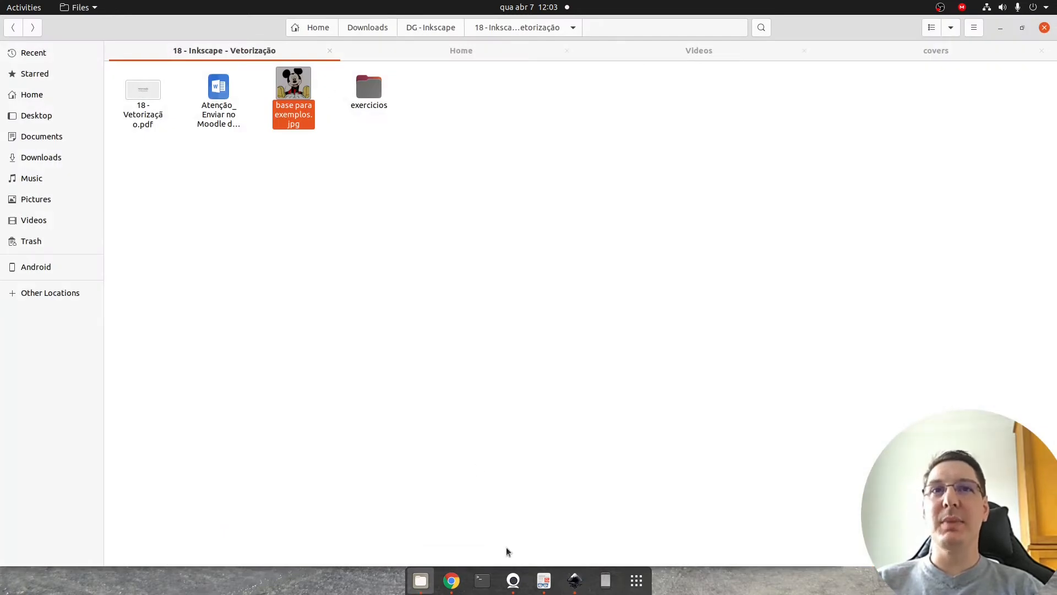
click(574, 580)
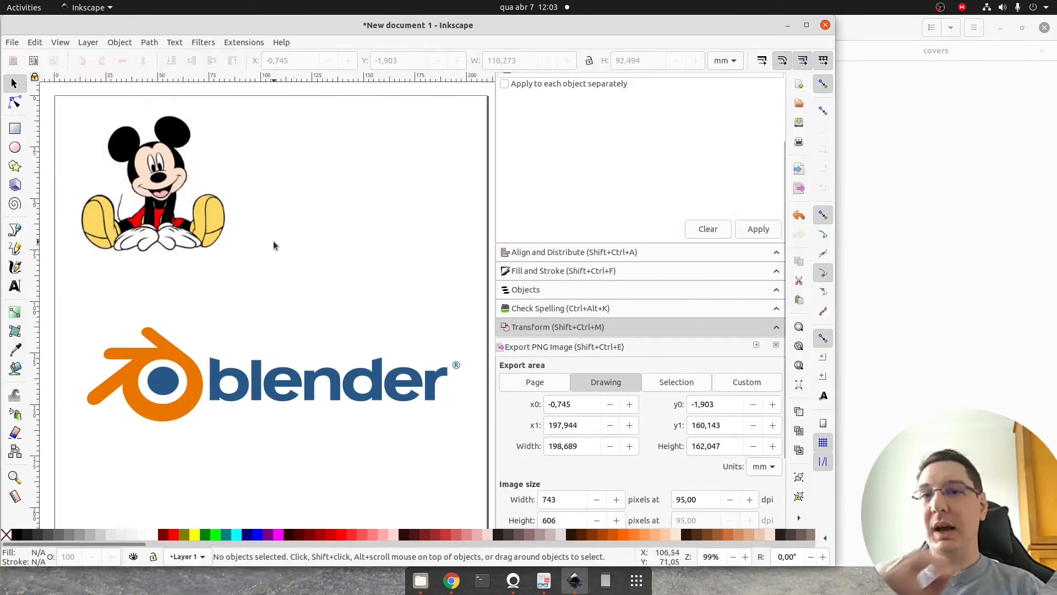
Step: Select the Mickey Mouse image and open the Trace Bitmap dialog for it, moved clear of the artwork
click(202, 180)
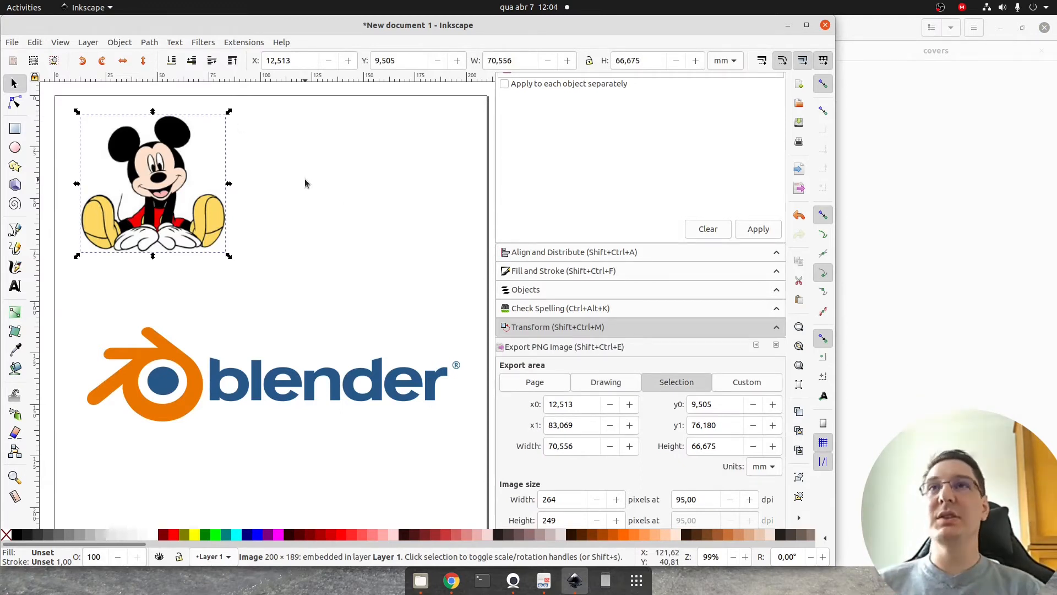
click(149, 42)
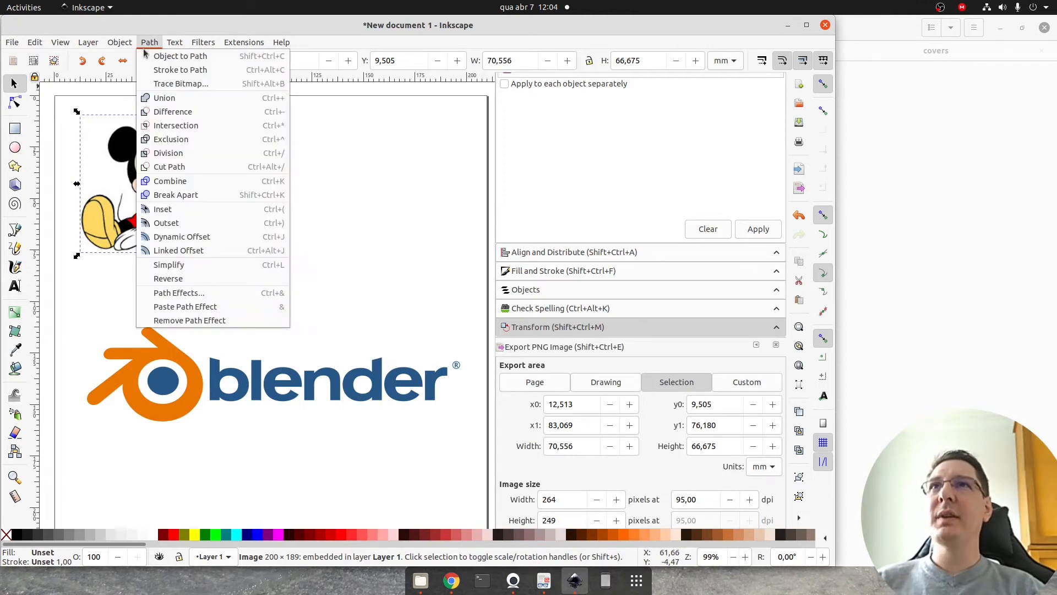
click(186, 88)
mouse_move(423, 152)
mouse_down()
mouse_move(563, 107)
mouse_move(619, 102)
mouse_move(634, 120)
mouse_up()
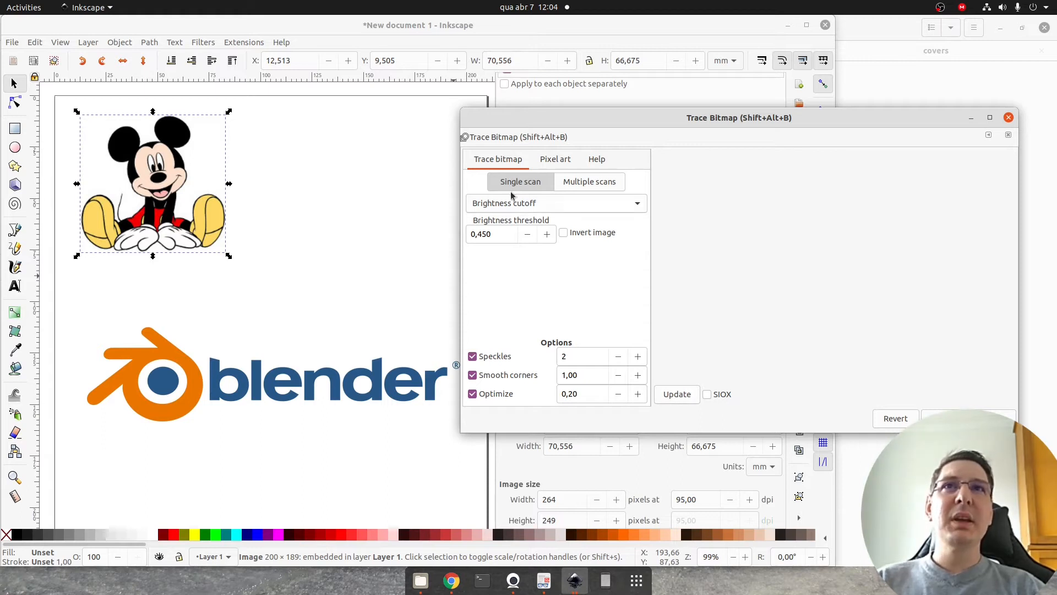
Step: Preview a single-scan Brightness cutoff trace of the Mickey Mouse image
click(584, 184)
click(524, 182)
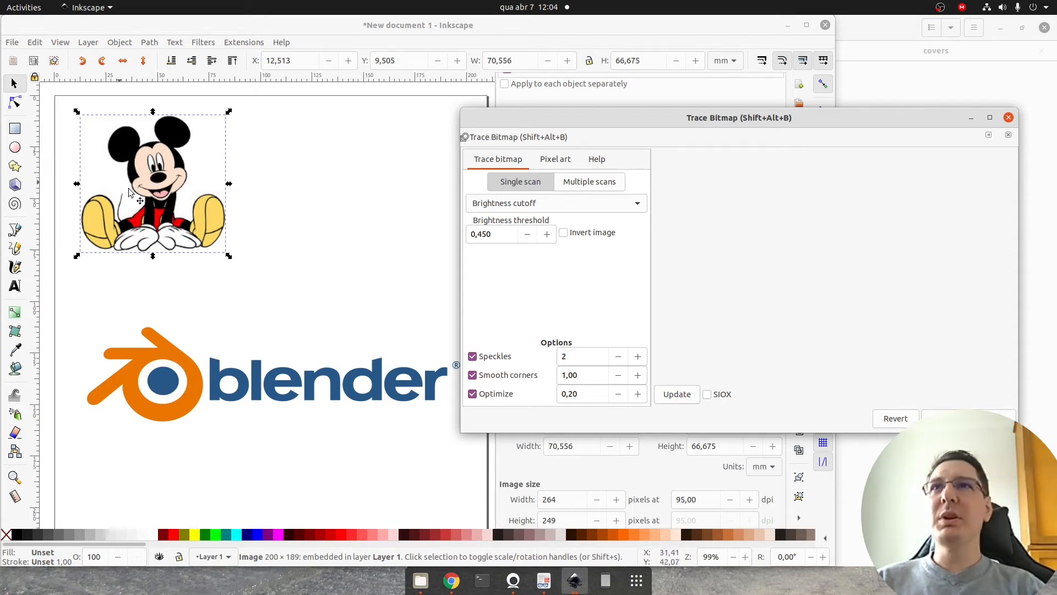
click(253, 199)
click(139, 161)
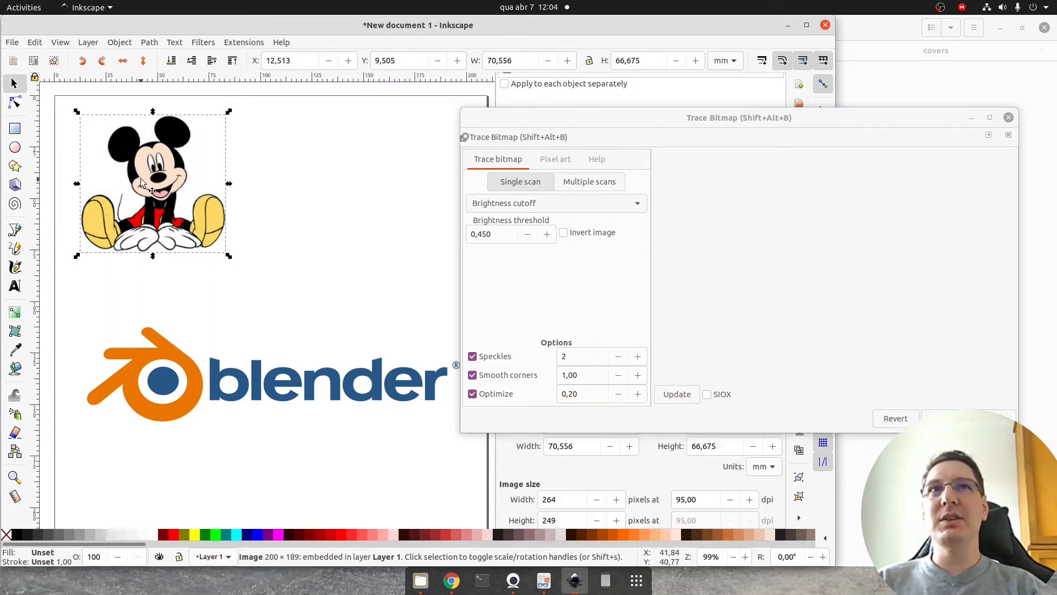
click(599, 121)
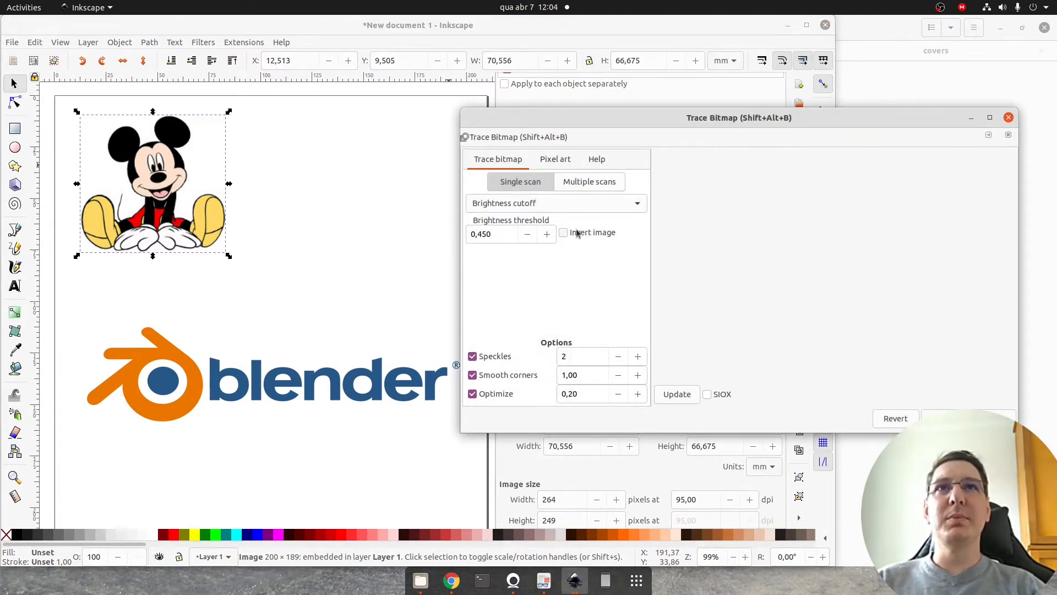
click(678, 395)
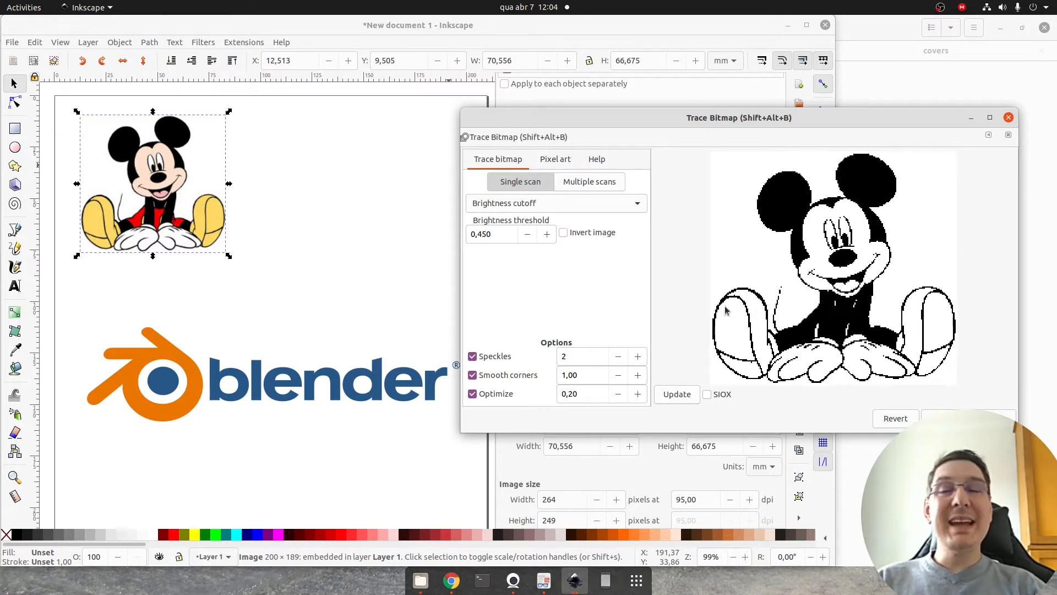
Step: Preview the single-scan trace of the Mickey Mouse image with Edge detection
click(632, 211)
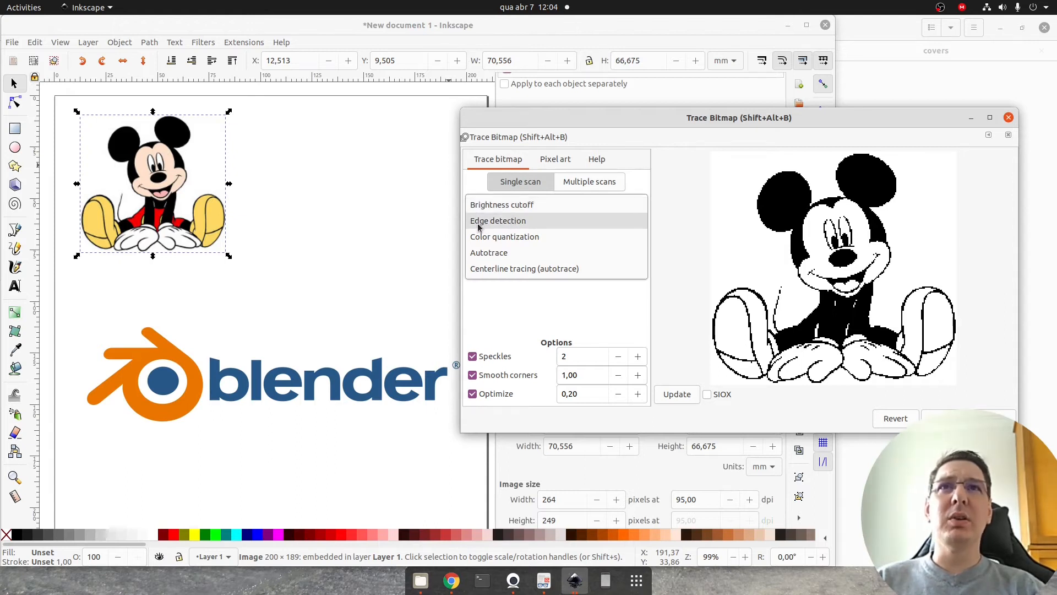
click(518, 223)
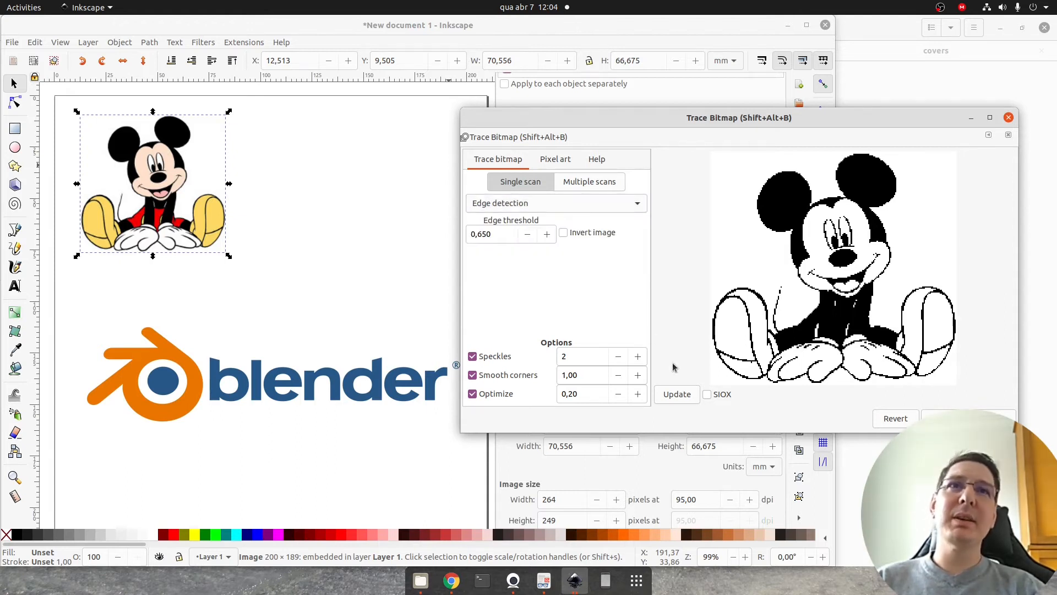
click(681, 398)
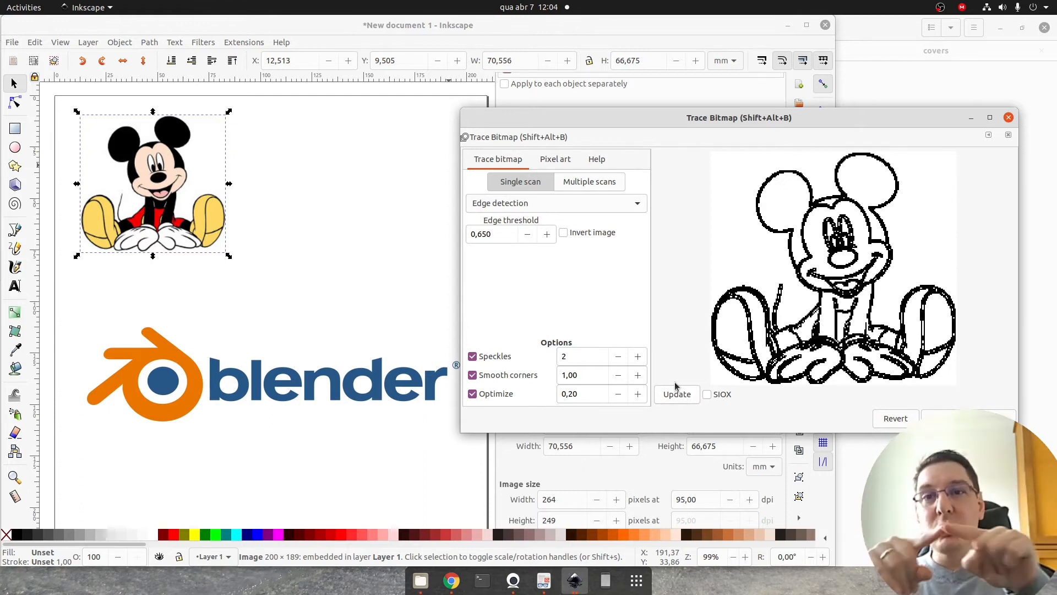
Step: Return the single-scan trace to Brightness cutoff and refresh its preview
click(610, 203)
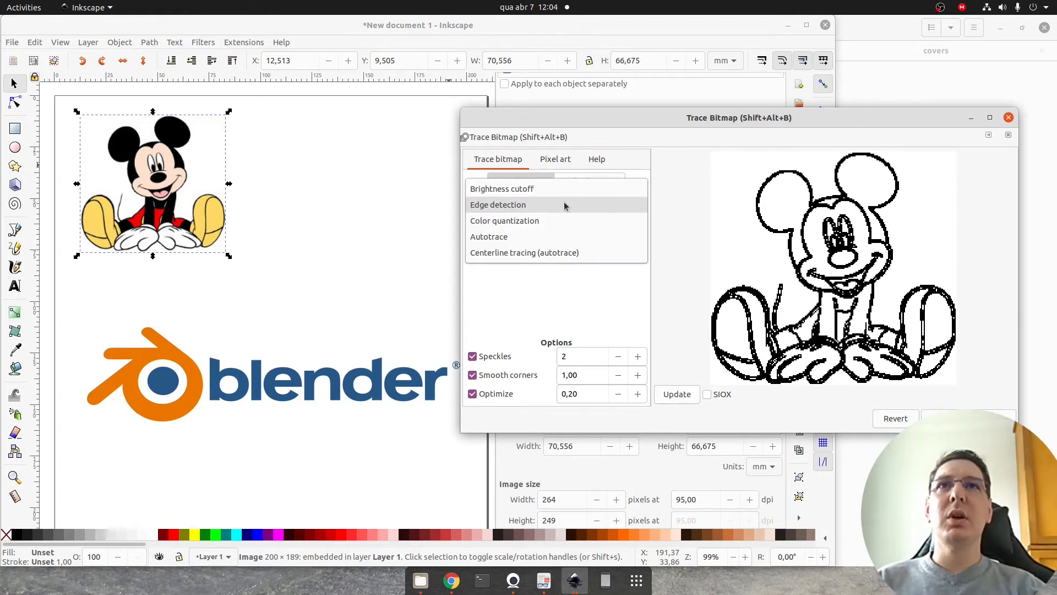
click(517, 194)
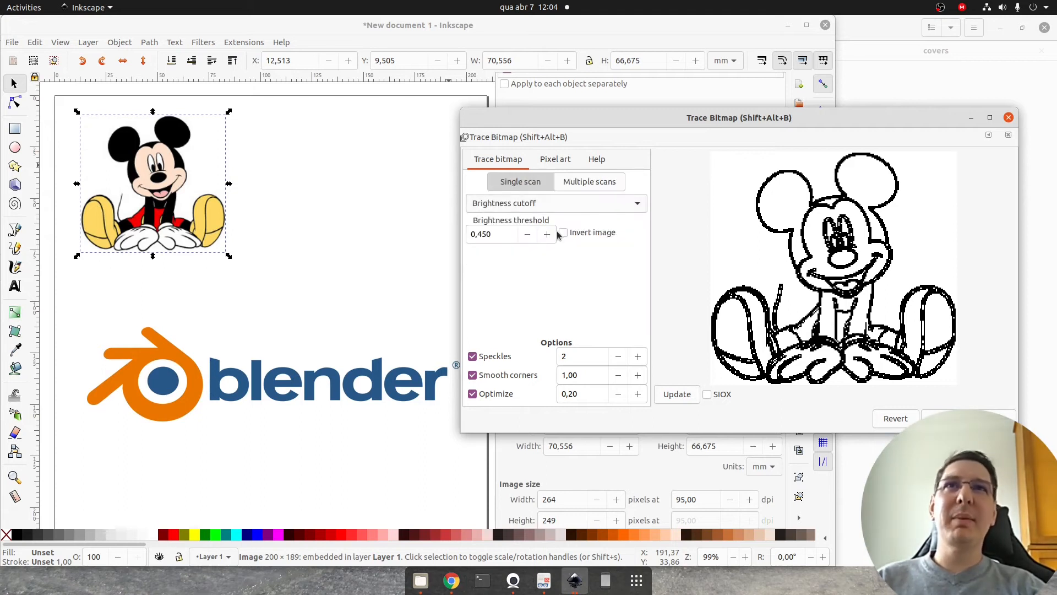
click(667, 396)
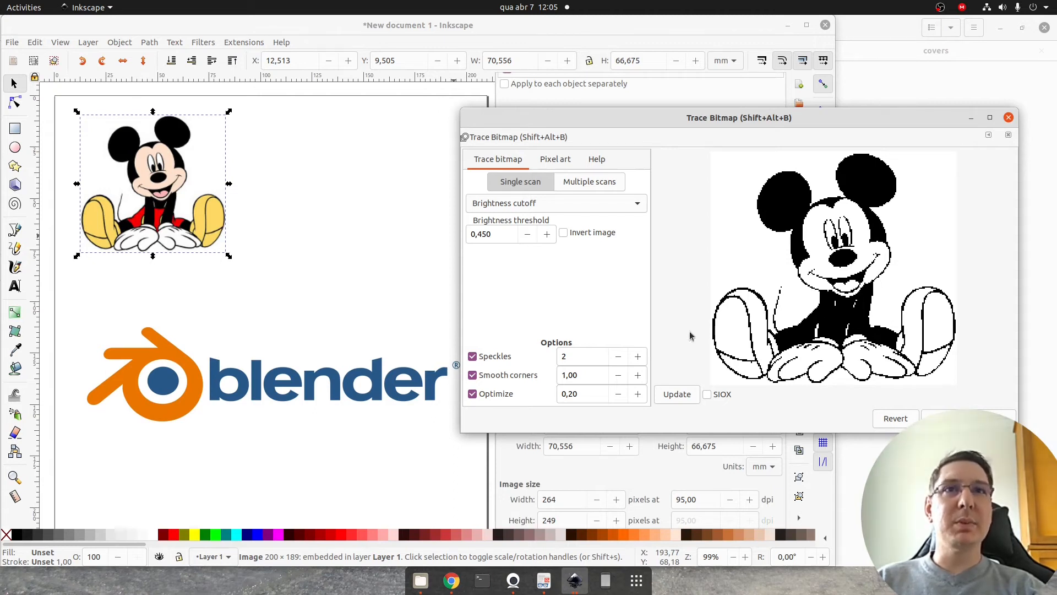
Step: Set the brightness threshold to 0,200 and refresh the trace preview
click(479, 233)
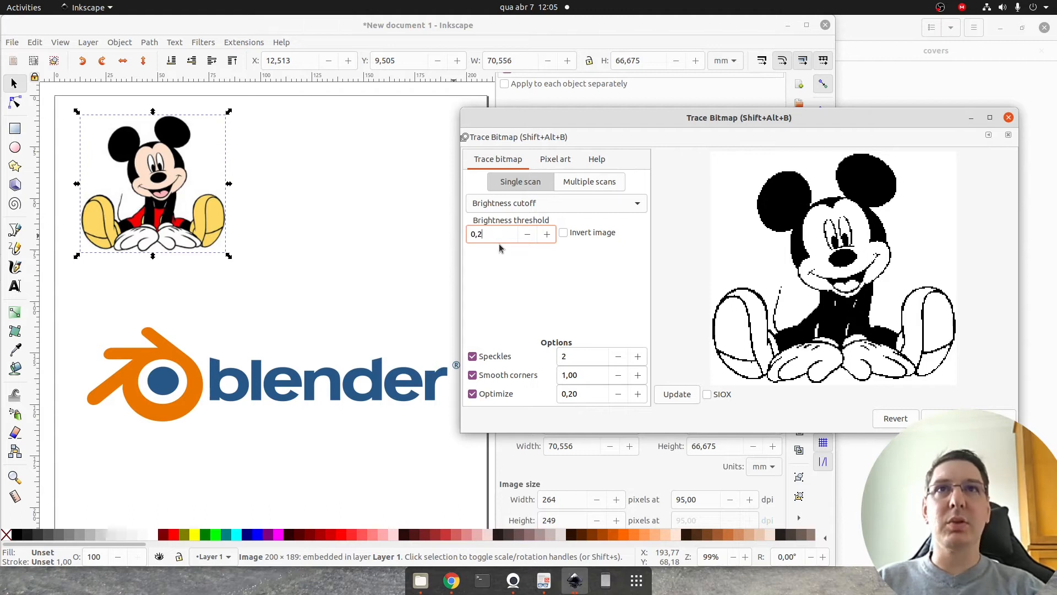
text(2)
click(685, 395)
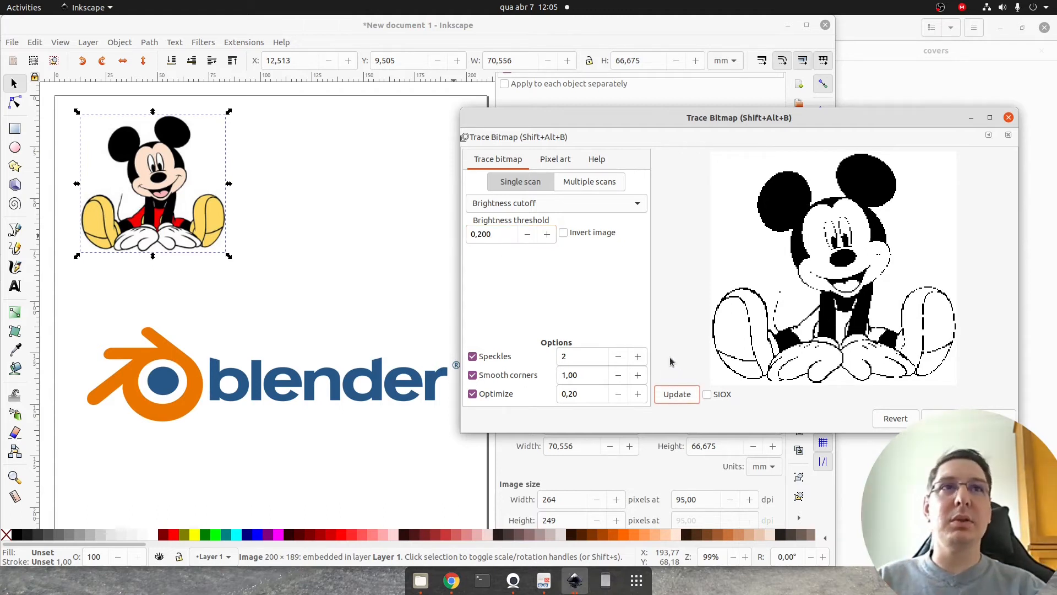
Step: Set the brightness threshold to 0,300, refresh the preview and apply the trace to the Mickey Mouse image
click(486, 235)
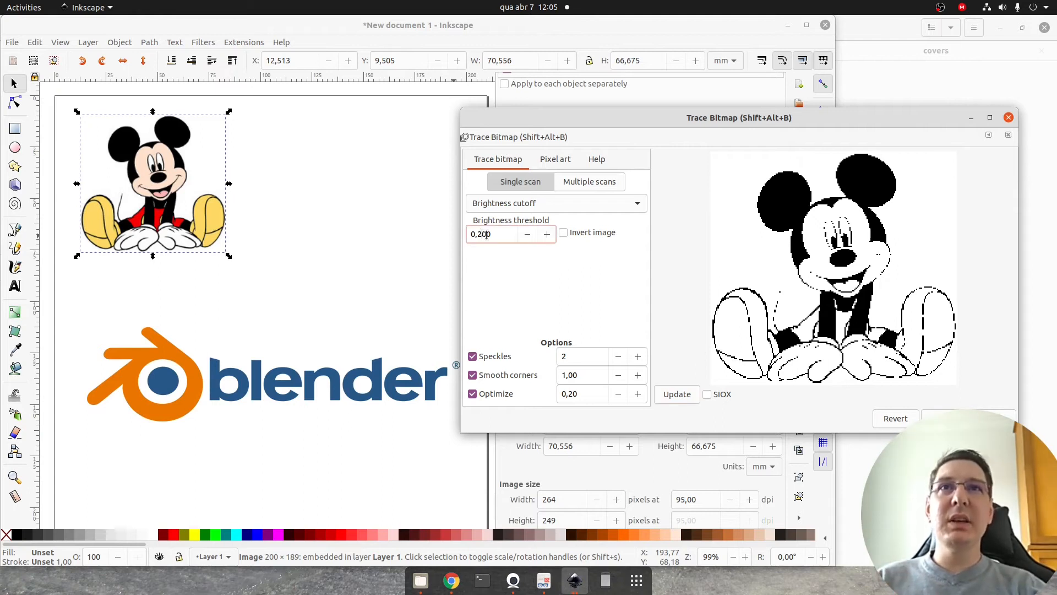
click(683, 395)
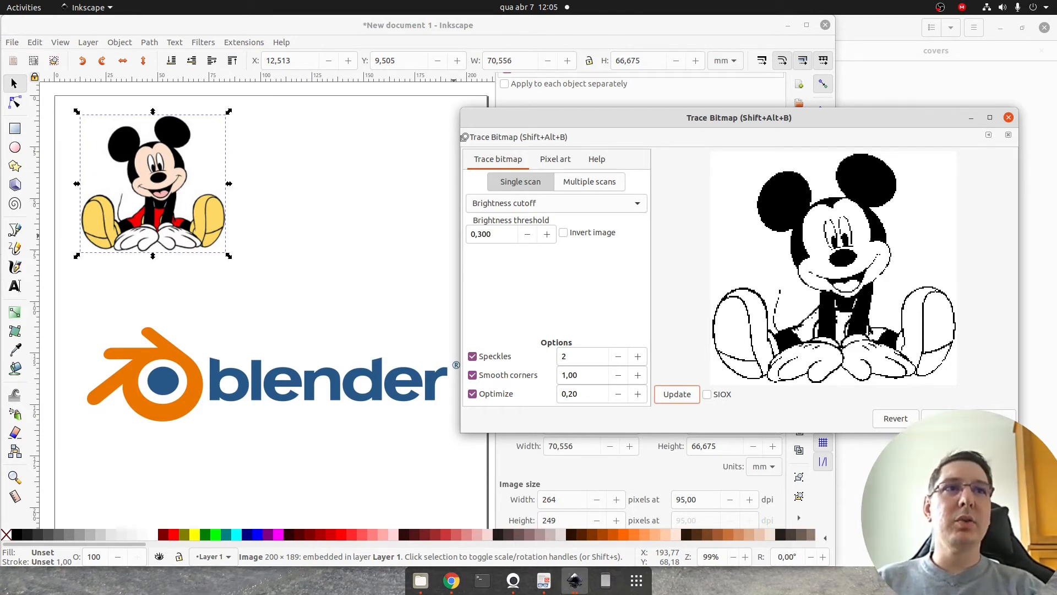
click(969, 418)
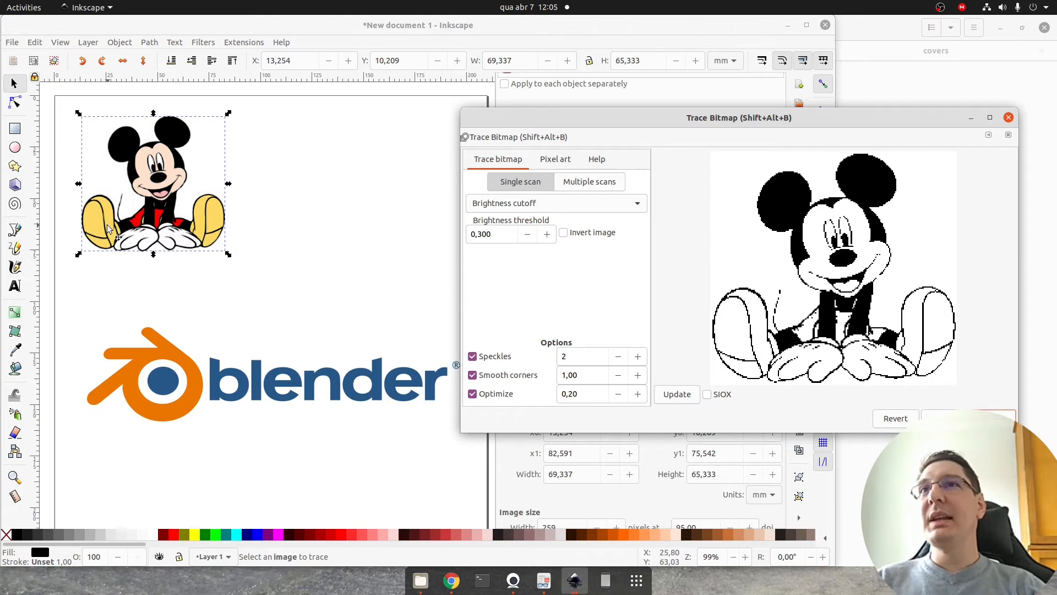
Step: Move the black-and-white traced path off the Mickey Mouse bitmap to about X 91, Y 7 mm beside it
scroll(106, 225, up, 5)
scroll(117, 270, down, 3)
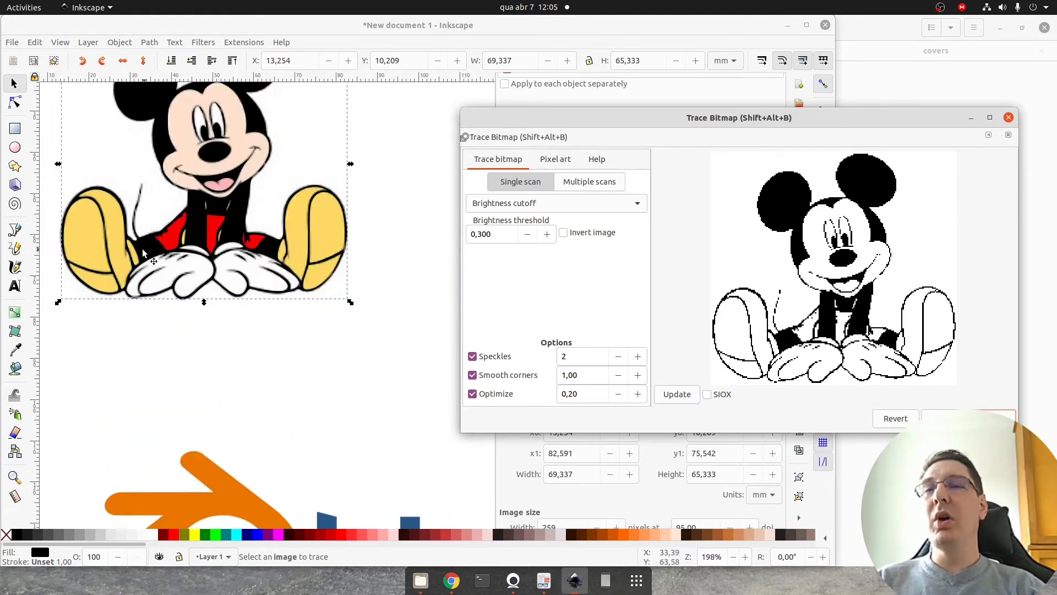
drag(184, 245, 203, 271)
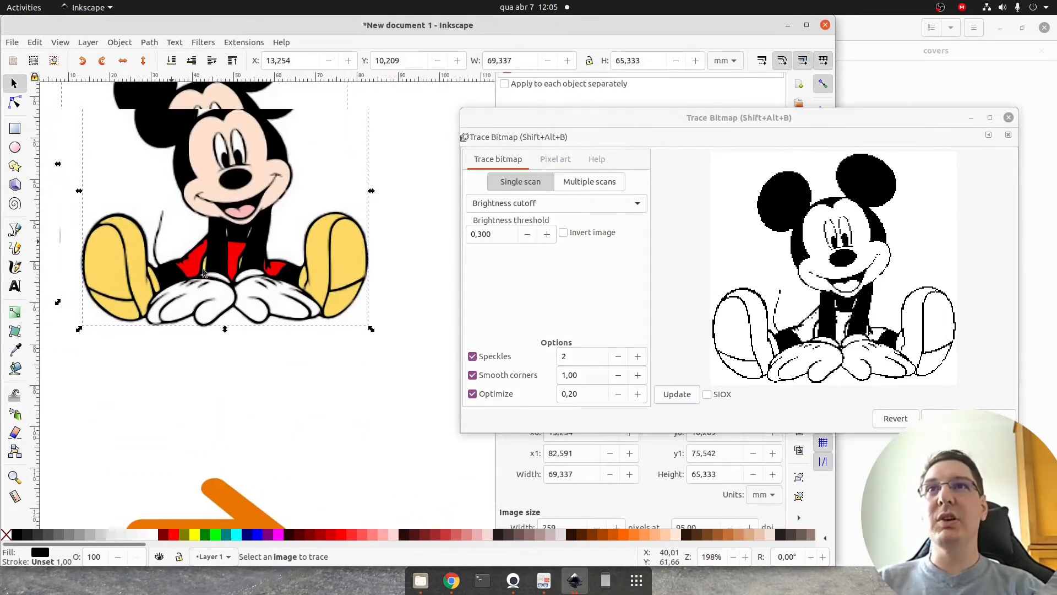
scroll(220, 277, up, 2)
scroll(261, 352, down, 1)
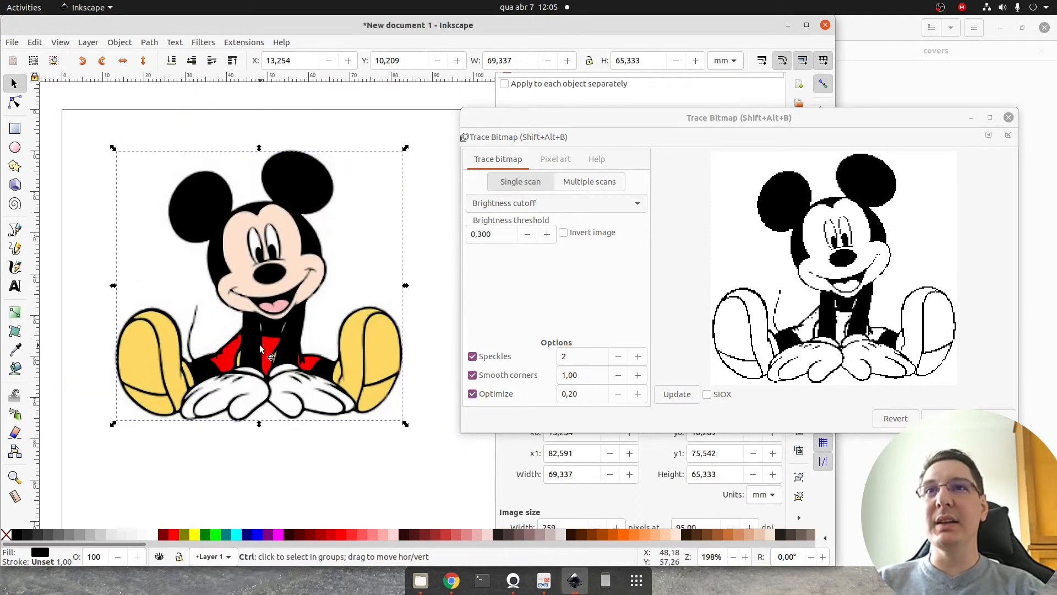
scroll(261, 353, down, 2)
mouse_move(200, 145)
mouse_down()
mouse_move(220, 283)
mouse_move(349, 246)
mouse_move(337, 238)
mouse_move(93, 382)
mouse_up()
Step: Inspect the edges of the black-and-white traced path up close and delete the path
scroll(227, 292, down, 3)
scroll(306, 323, up, 5)
scroll(317, 231, up, 1)
scroll(317, 233, down, 1)
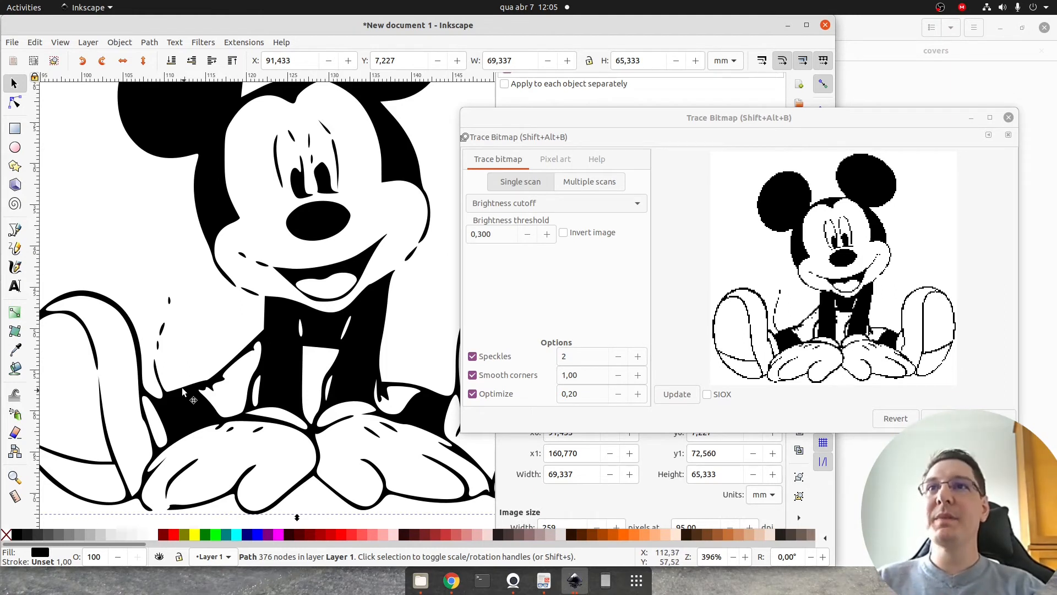
scroll(183, 391, up, 2)
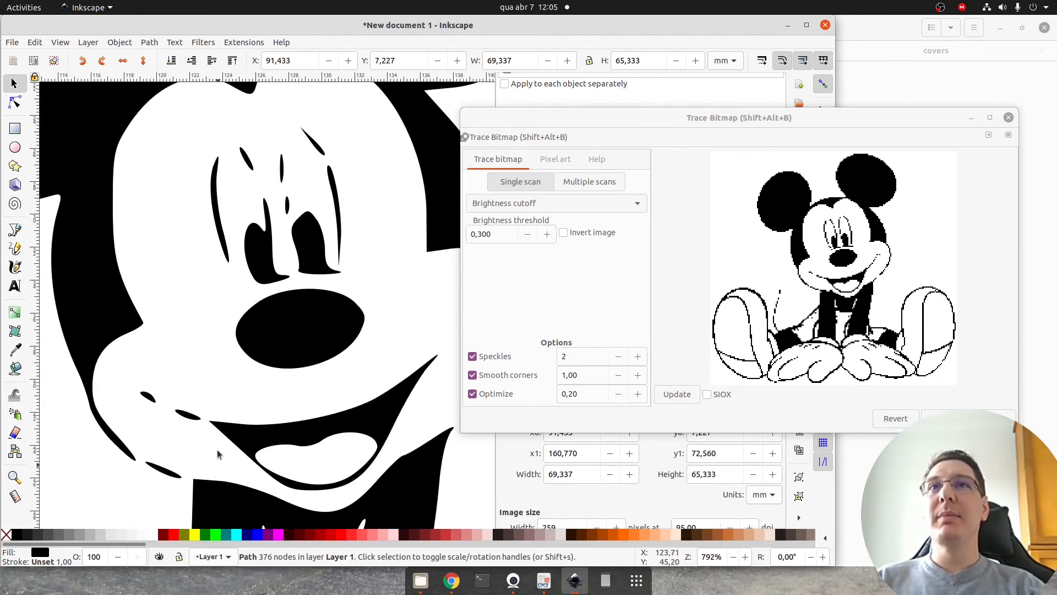
scroll(224, 229, up, 4)
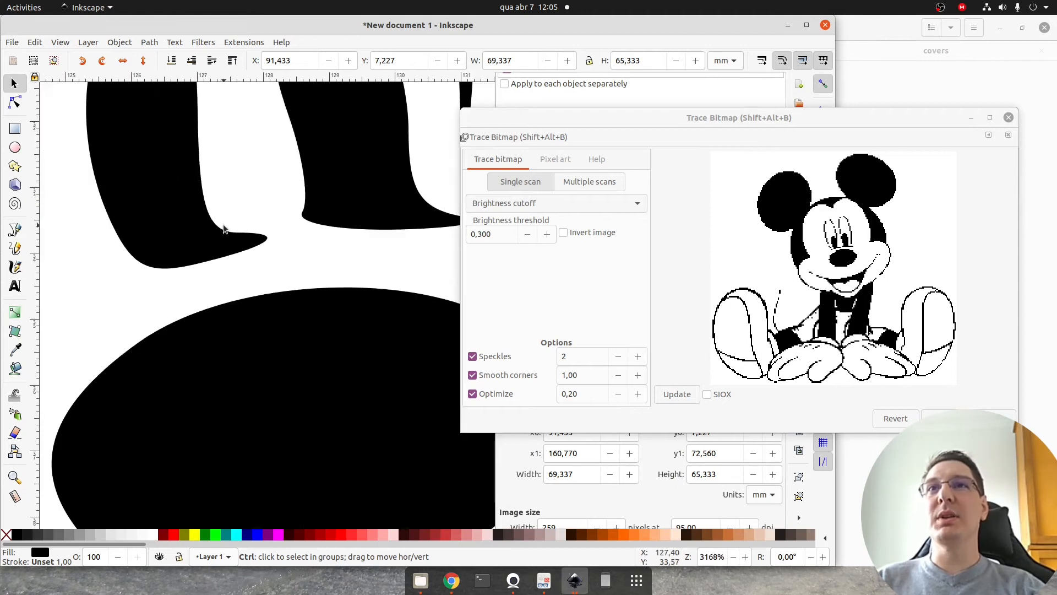
scroll(224, 228, down, 10)
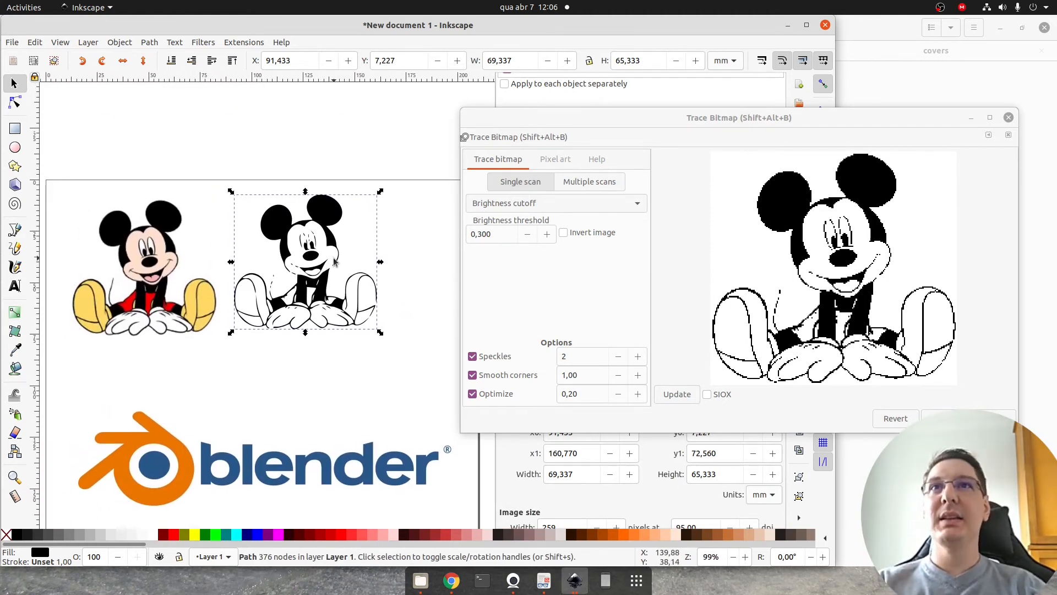
key(Delete)
Step: Trace the original Mickey Mouse bitmap in a single scan with Autotrace, previewing it before applying
click(193, 284)
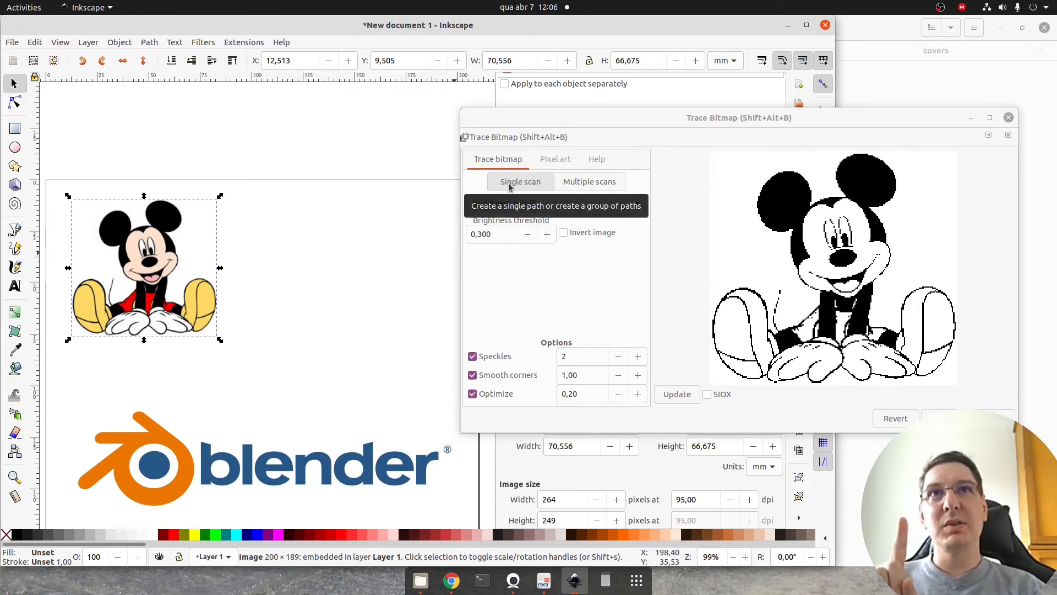
click(638, 204)
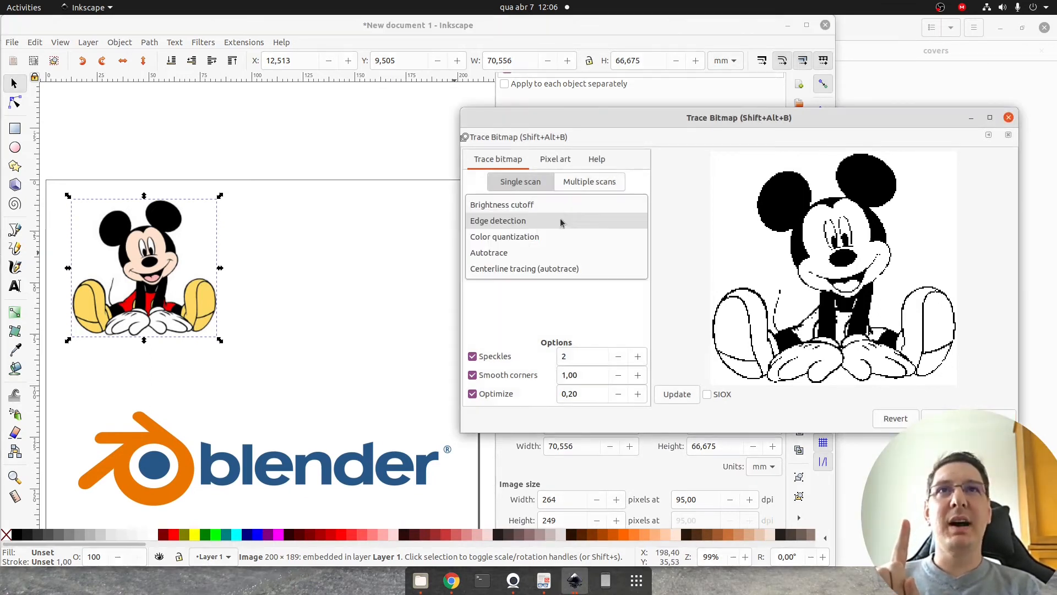
click(639, 253)
click(679, 399)
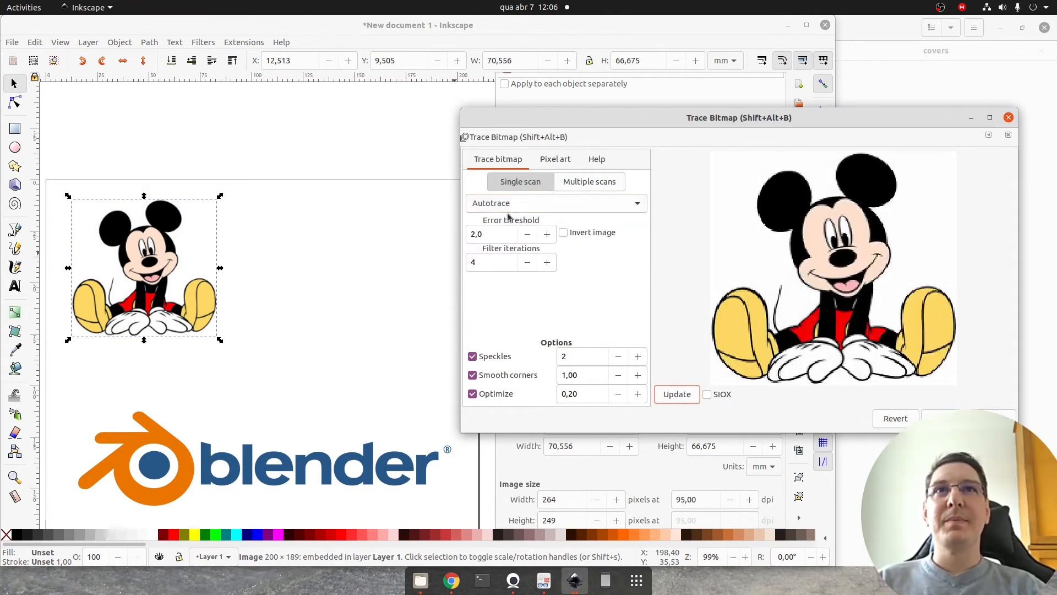
click(968, 418)
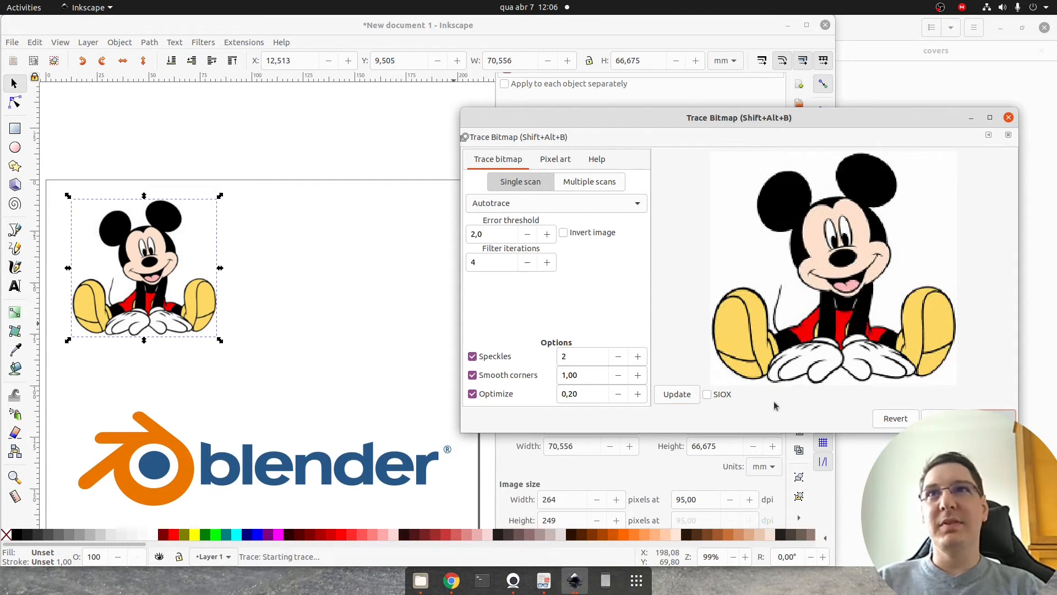
Step: Move the Autotrace result beside the original Mickey Mouse bitmap to check it, and delete it
mouse_move(122, 237)
mouse_down()
mouse_move(219, 300)
mouse_move(286, 276)
mouse_move(286, 243)
mouse_move(294, 259)
mouse_up()
ctrl+scroll(298, 268, up, 1)
ctrl+scroll(297, 268, down, 1)
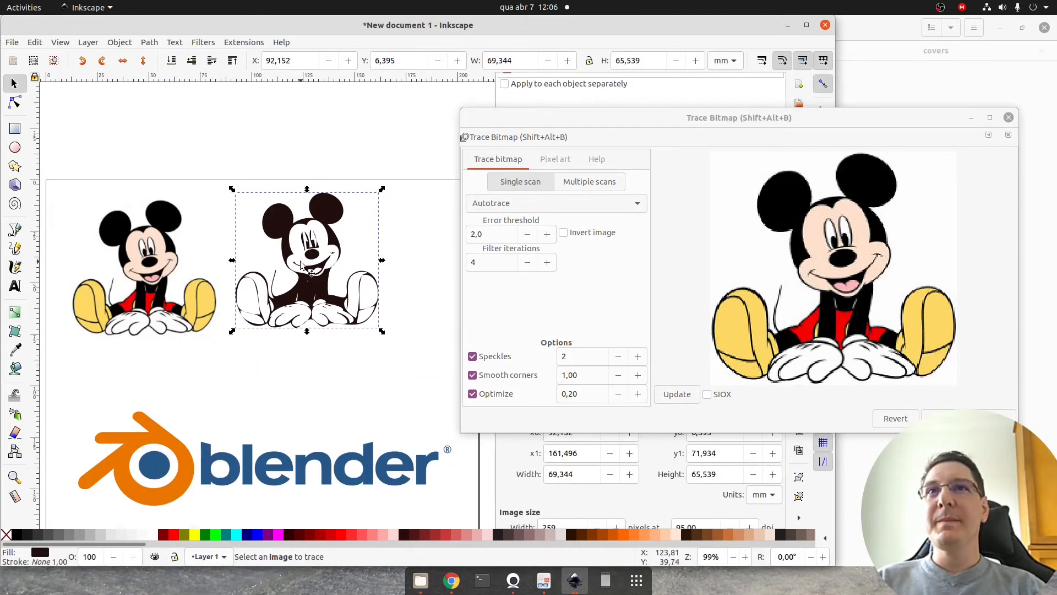
key(Delete)
Step: Switch the trace of the Mickey Mouse bitmap to multiple scans and preview it with Brightness steps
click(160, 228)
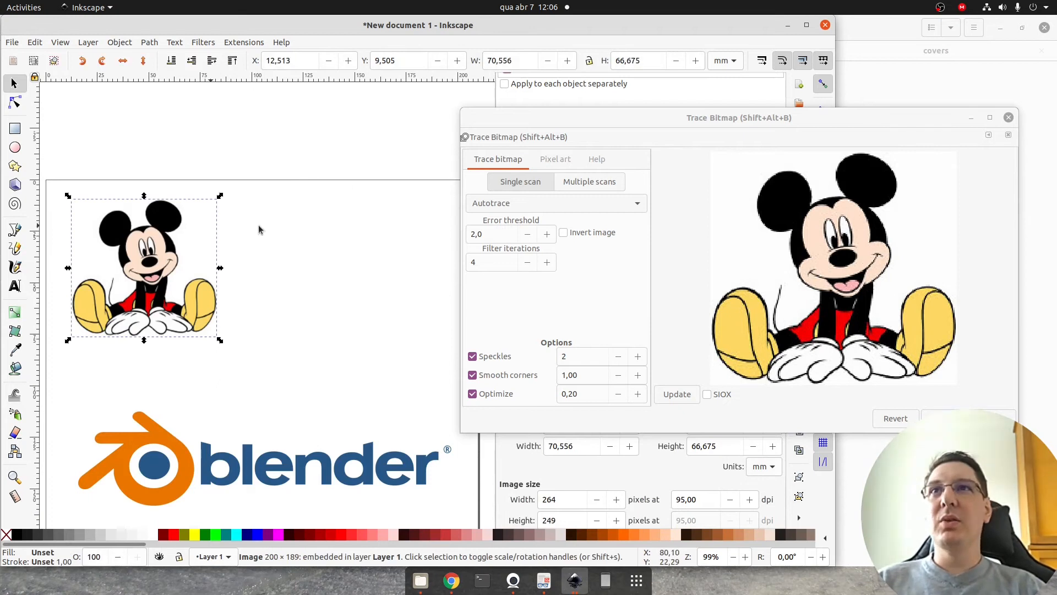
click(584, 182)
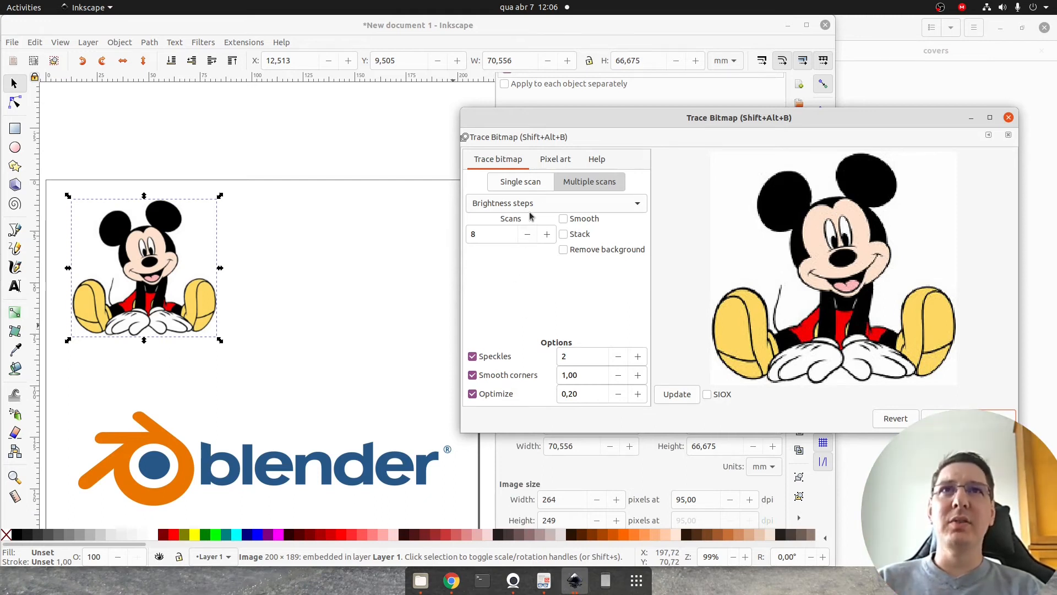
click(677, 394)
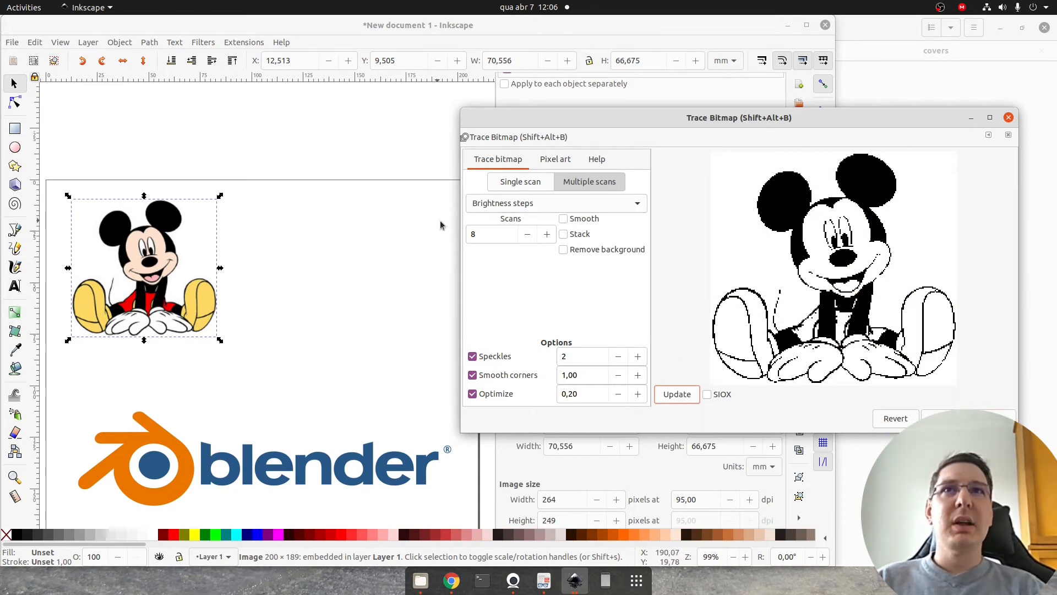
Step: Set the multiple-scan trace mode to Colors and refresh the preview
click(639, 203)
click(573, 219)
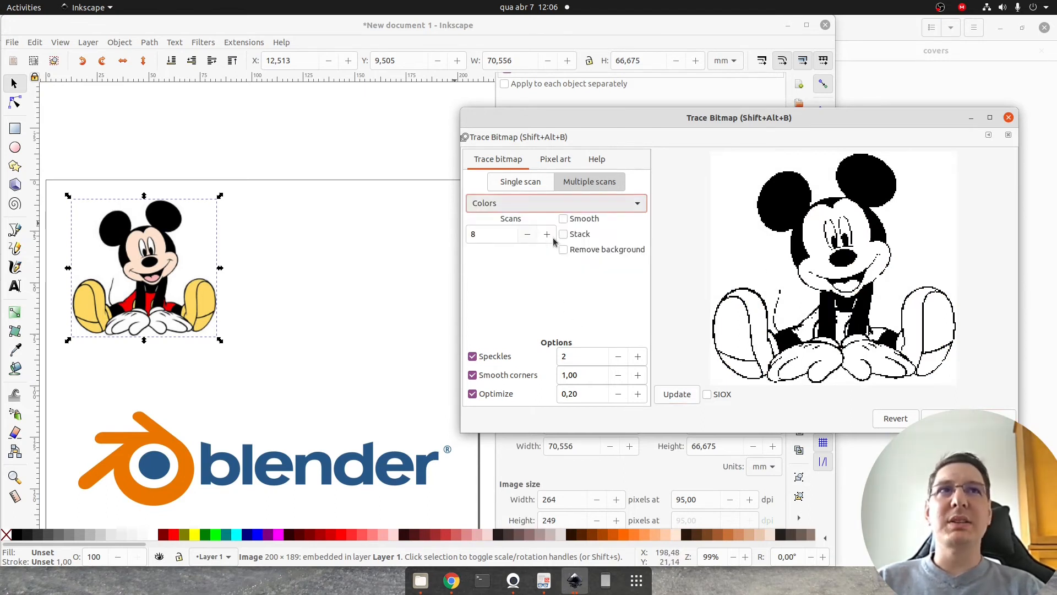
click(676, 395)
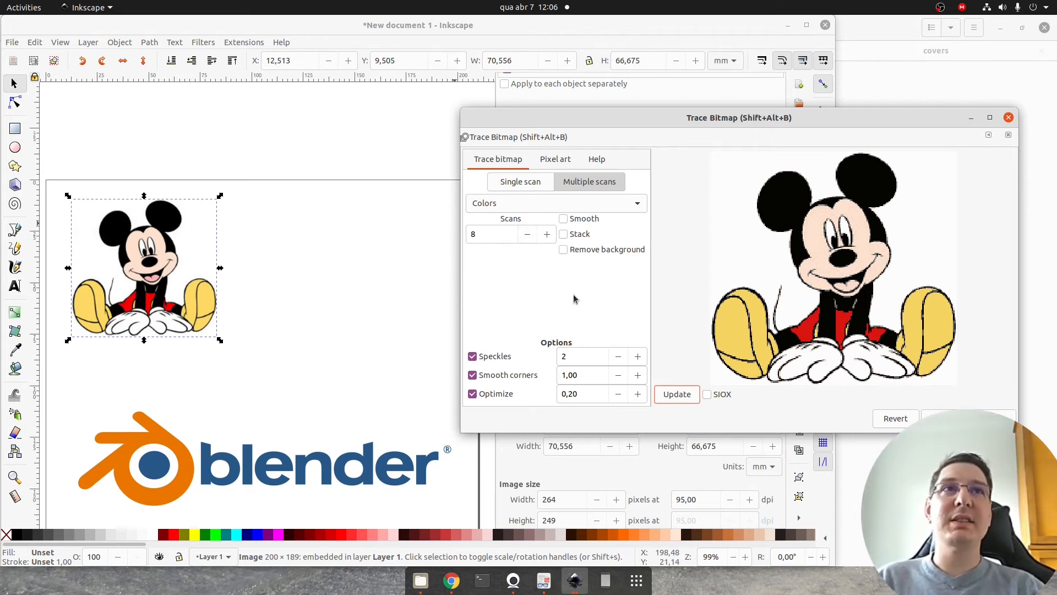
Step: Trace the Mickey Mouse bitmap in multiple Colors scans with the number of scans set to 2, previewing it before applying
click(526, 235)
click(526, 236)
click(526, 236)
click(526, 236)
click(526, 236)
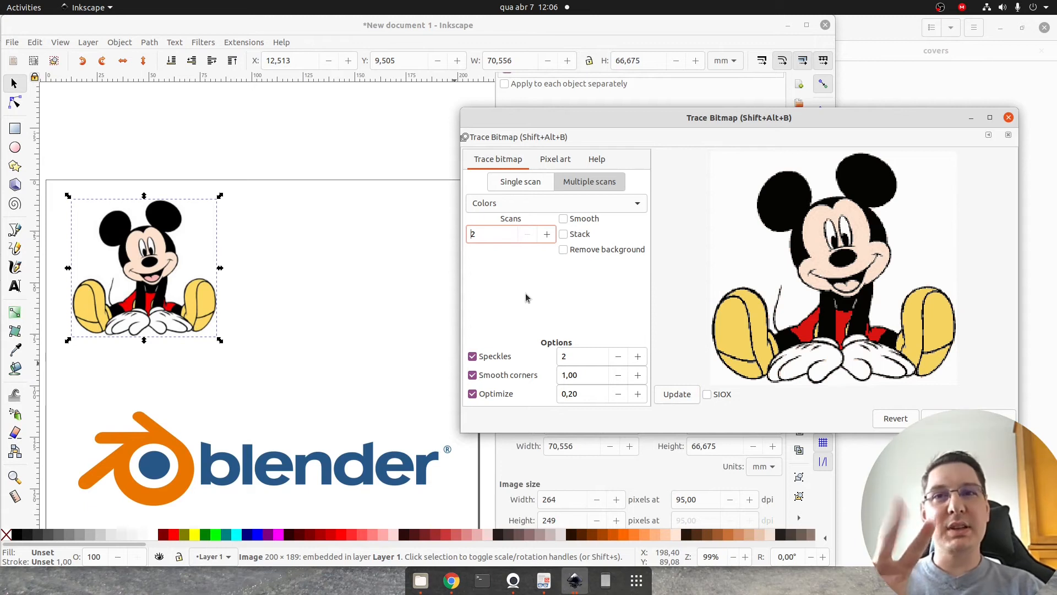
click(660, 395)
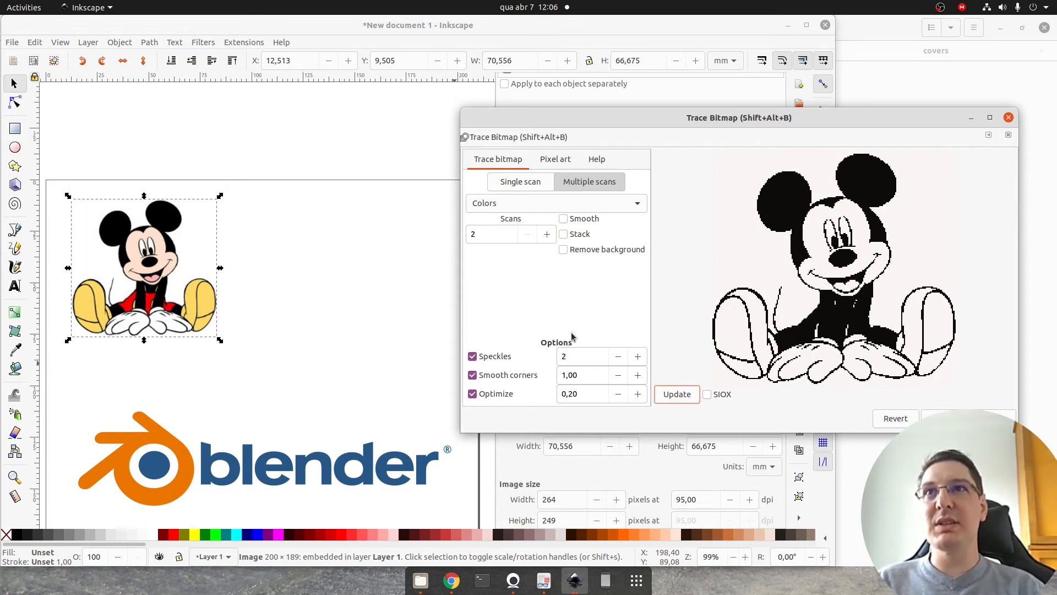
click(968, 418)
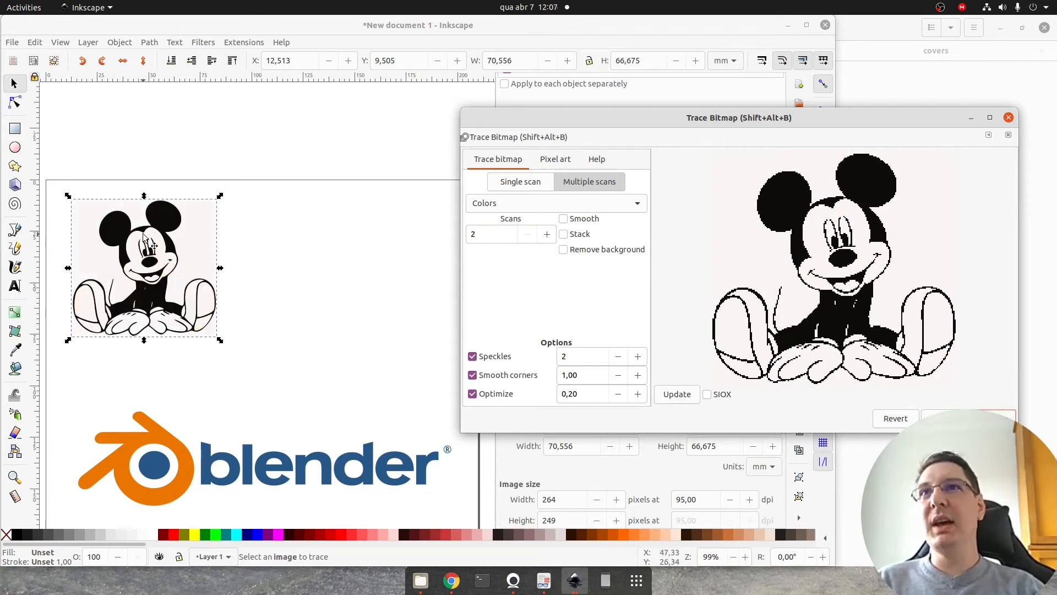
Step: Move the two-scan trace beside the original Mickey Mouse bitmap to compare them
click(164, 216)
drag(169, 222, 354, 222)
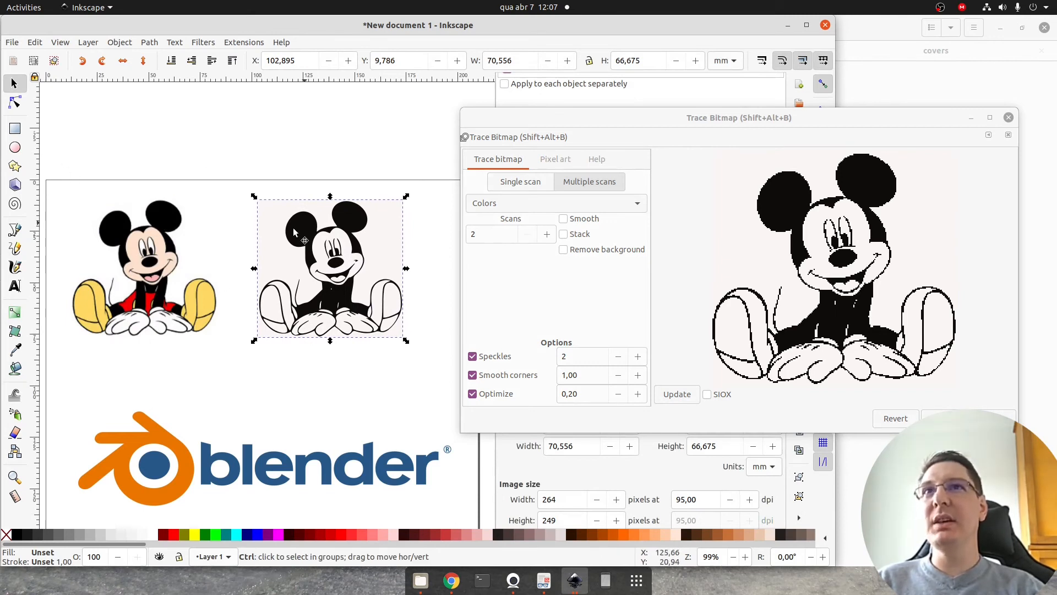
ctrl+click(266, 206)
mouse_move(313, 223)
mouse_down()
mouse_move(248, 246)
mouse_move(195, 245)
mouse_up()
click(100, 273)
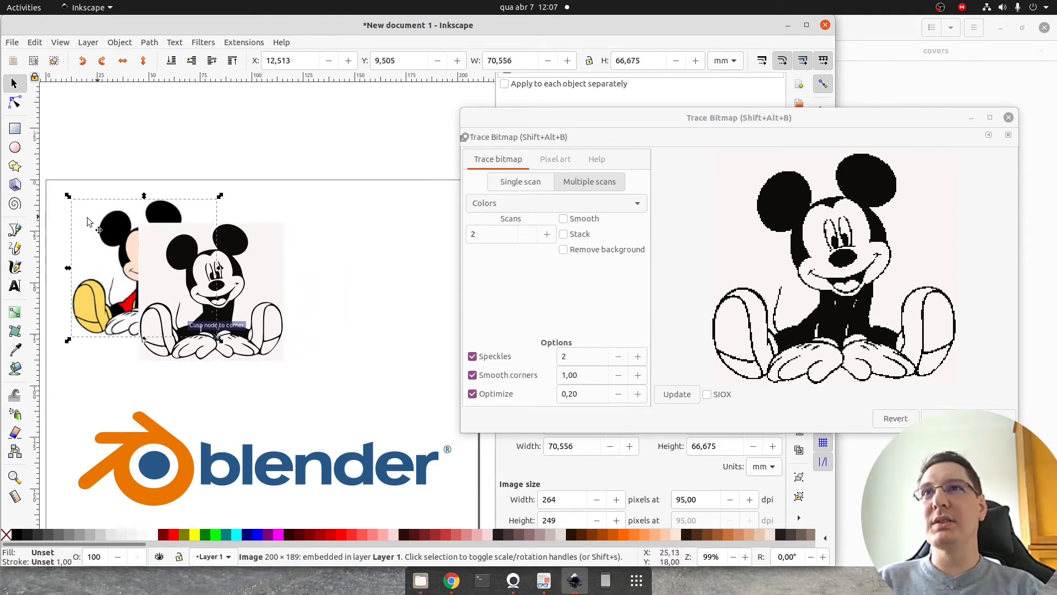
click(352, 284)
drag(220, 310, 345, 286)
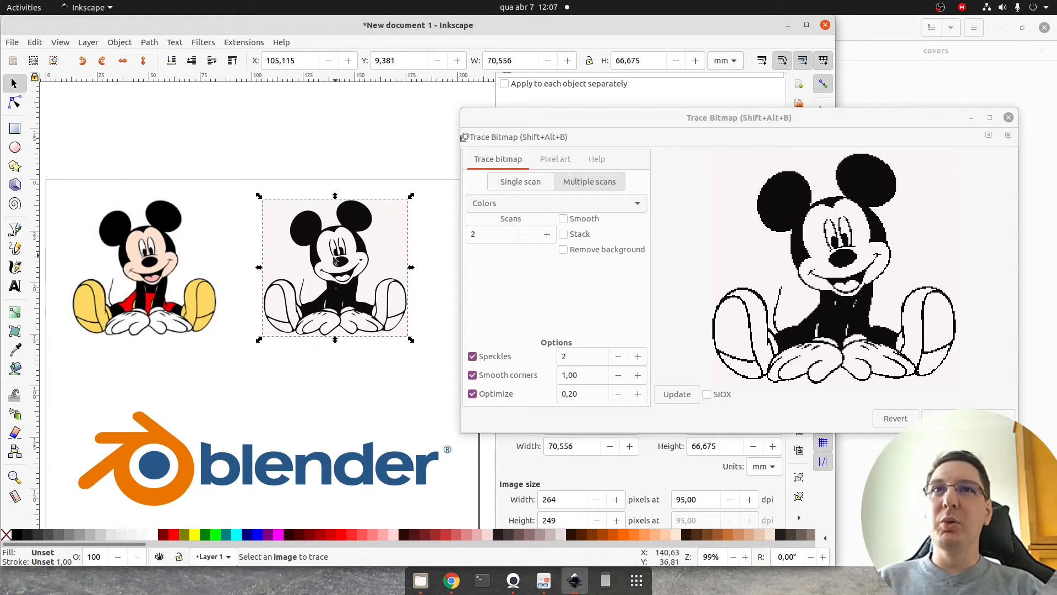
Step: Ungroup the two-scan trace, pull its light and black layers apart, and delete the pieces
right_click(331, 251)
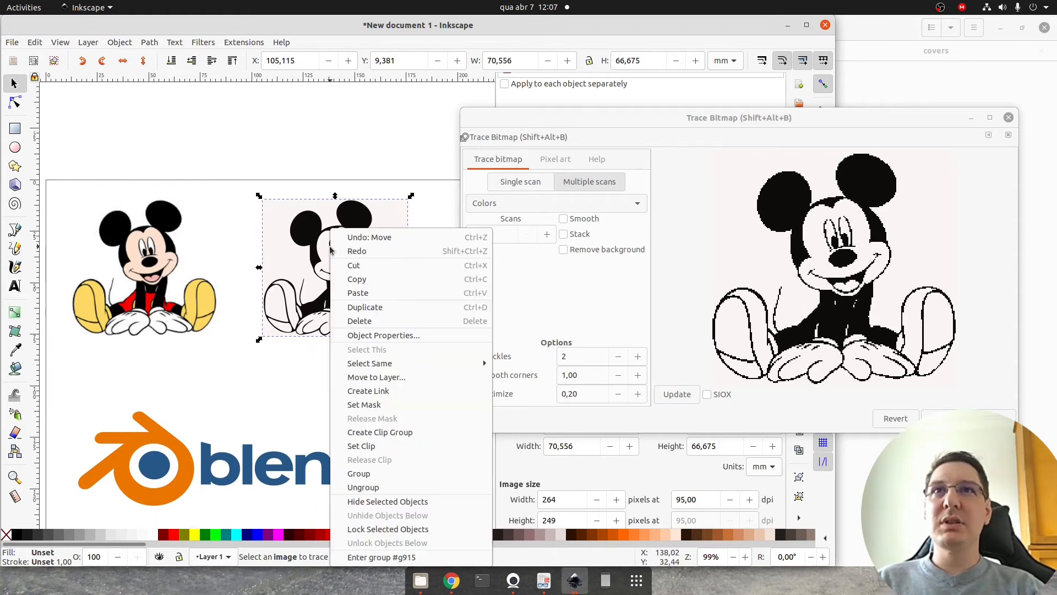
click(363, 489)
click(355, 374)
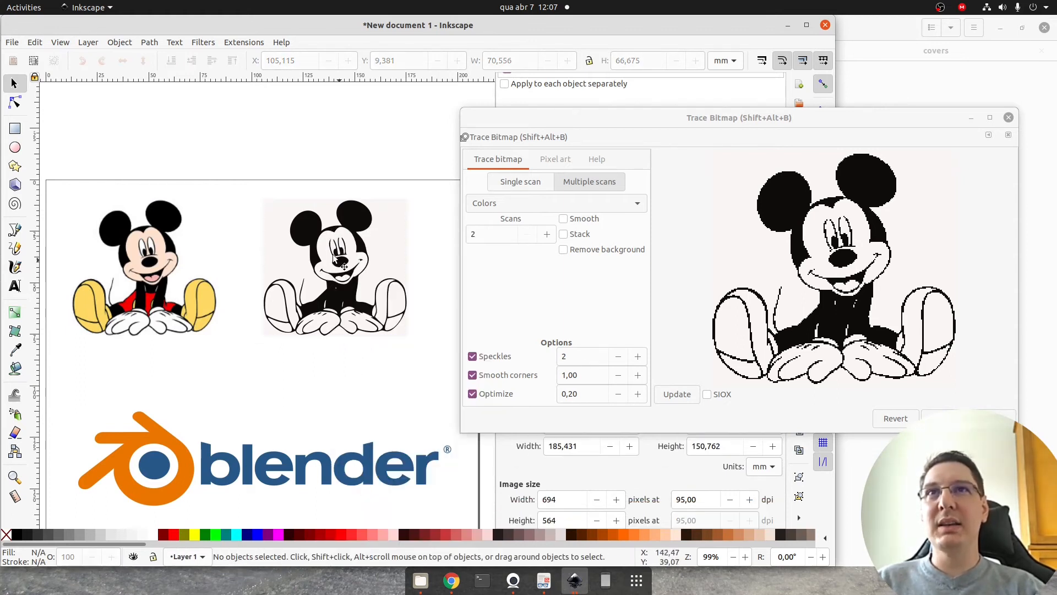
click(280, 226)
mouse_move(273, 237)
mouse_down()
mouse_move(75, 238)
mouse_move(82, 259)
mouse_move(84, 240)
mouse_move(98, 259)
mouse_move(78, 279)
mouse_move(114, 280)
mouse_move(123, 399)
mouse_move(141, 380)
mouse_move(172, 266)
mouse_move(124, 266)
mouse_move(125, 280)
mouse_move(117, 270)
mouse_up()
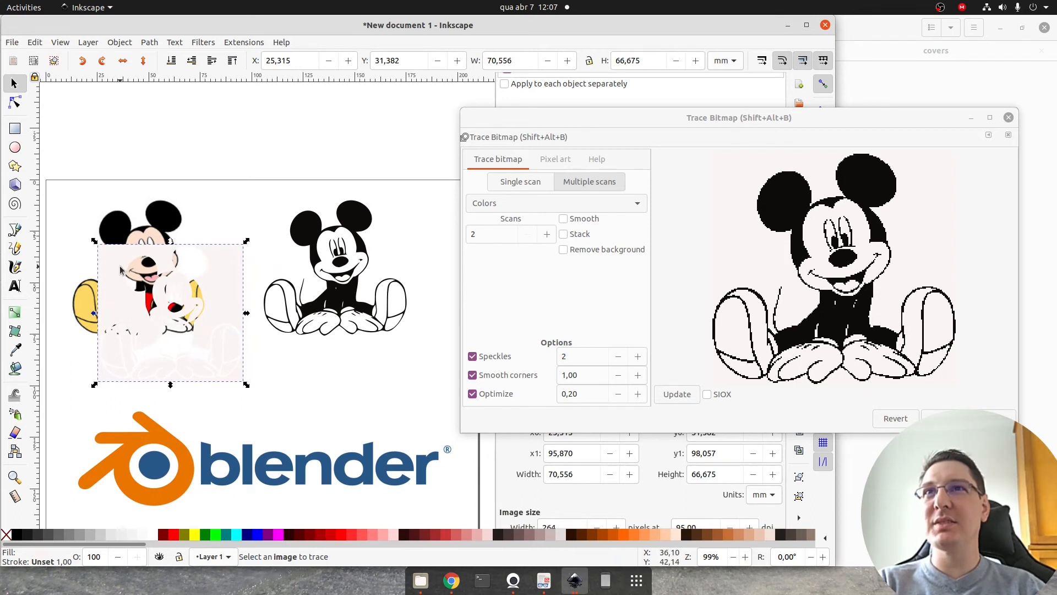
click(345, 278)
mouse_move(363, 259)
mouse_down()
mouse_move(178, 270)
mouse_move(179, 356)
mouse_move(245, 400)
mouse_move(175, 258)
mouse_move(238, 292)
mouse_move(333, 226)
mouse_up()
key(Delete)
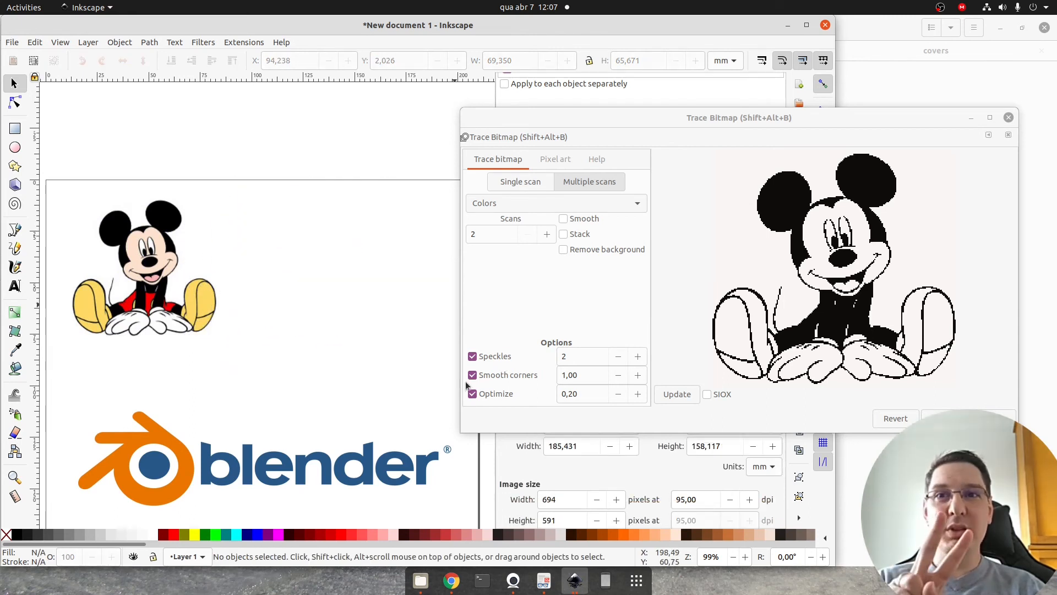
Step: Select the original Mickey Mouse bitmap and preview its Colors trace with 5 scans
click(195, 308)
click(547, 235)
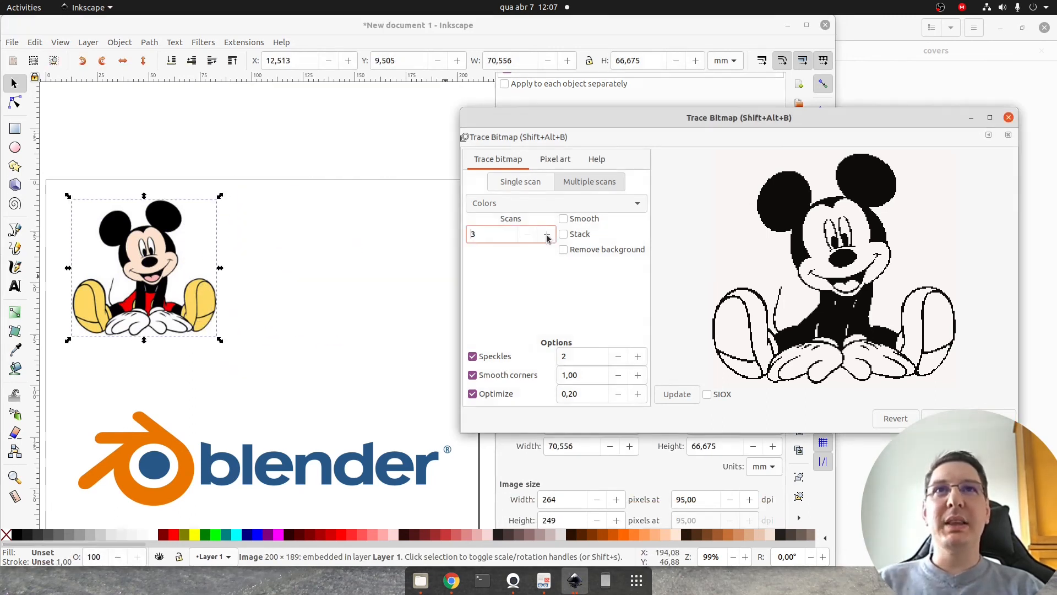
click(546, 234)
click(547, 235)
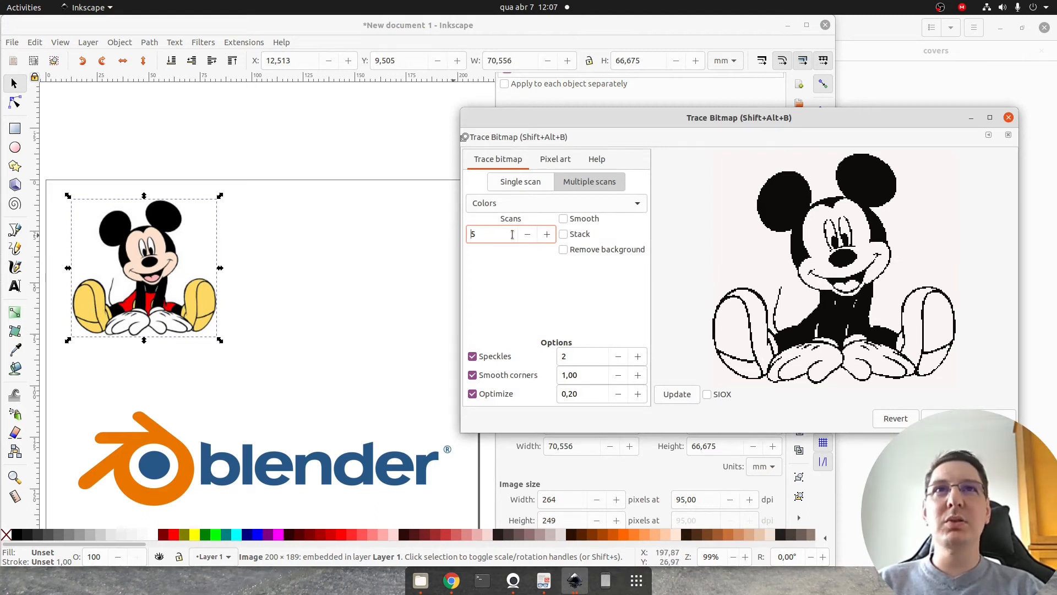
click(676, 394)
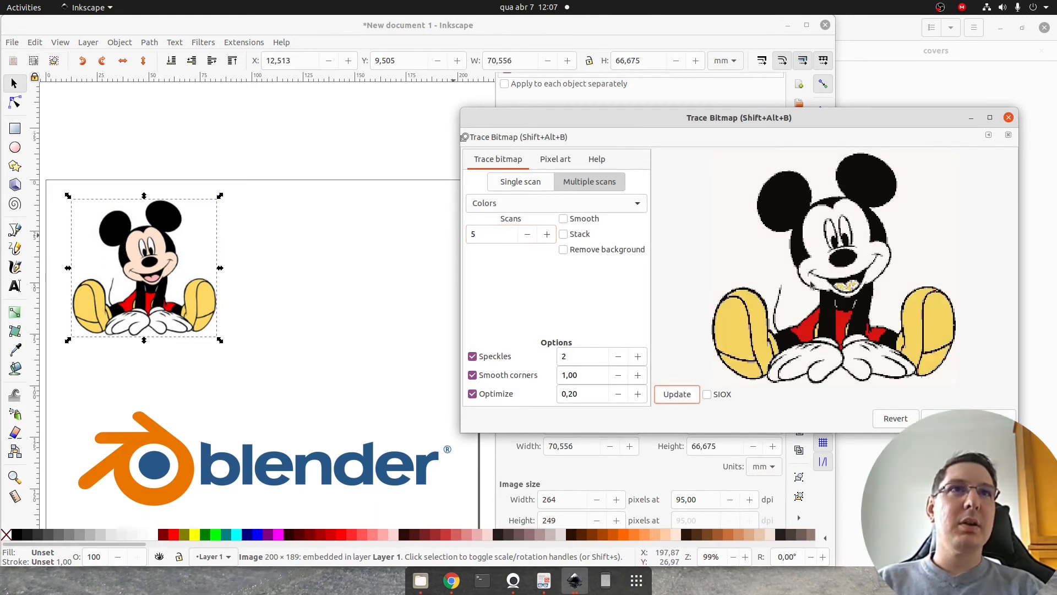
Step: Raise the number of scans to 6, refresh the preview and apply the trace to the Mickey Mouse bitmap
click(547, 234)
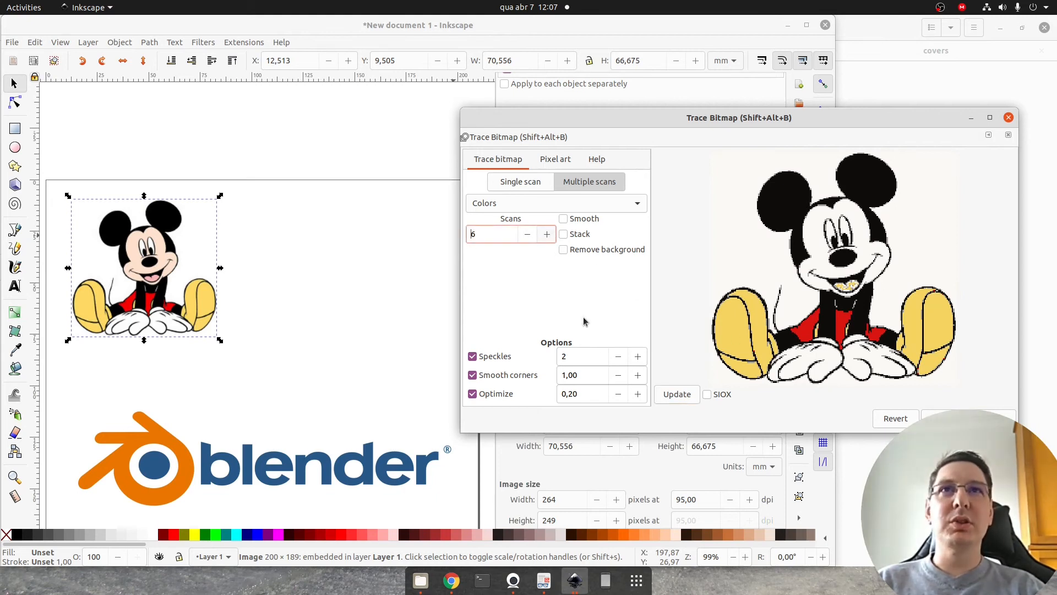
click(678, 396)
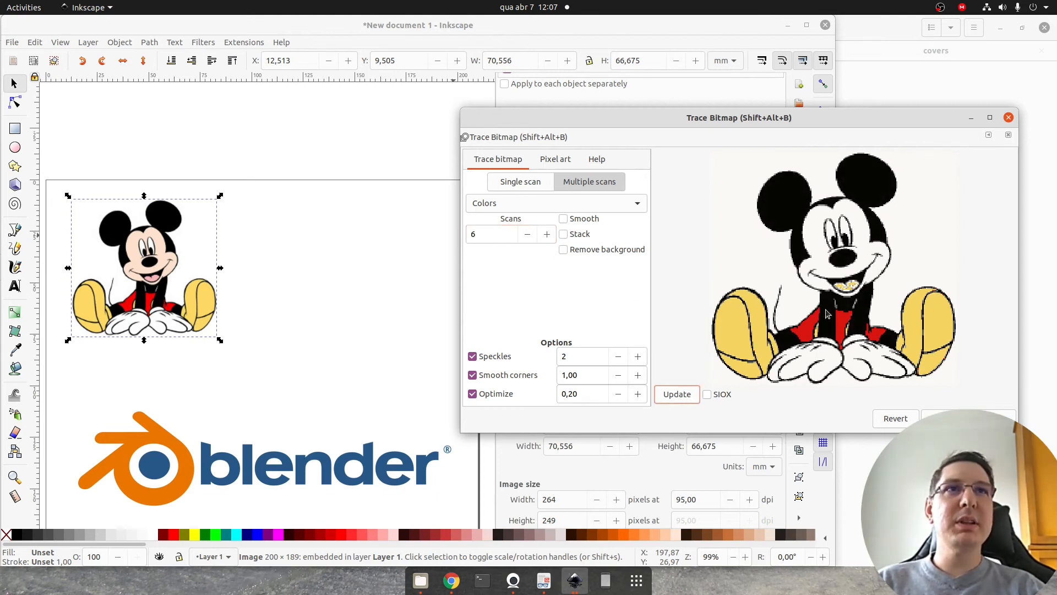
click(968, 418)
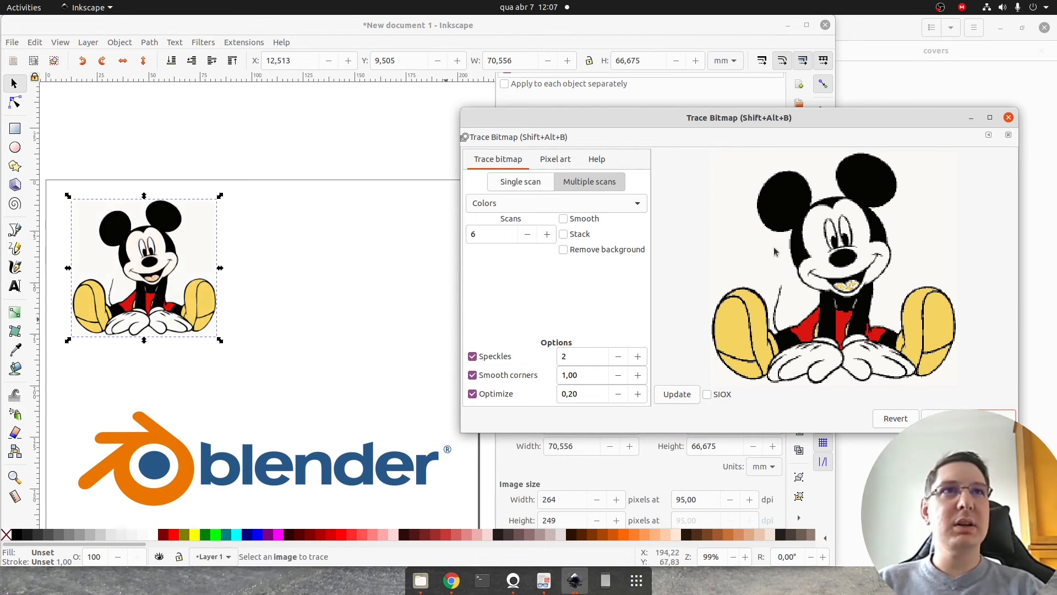
Step: Move the six-scan trace beside the original Mickey Mouse to inspect its outlines, and delete it
mouse_move(126, 231)
mouse_down()
mouse_move(286, 282)
mouse_move(315, 231)
mouse_up()
scroll(294, 304, up, 1)
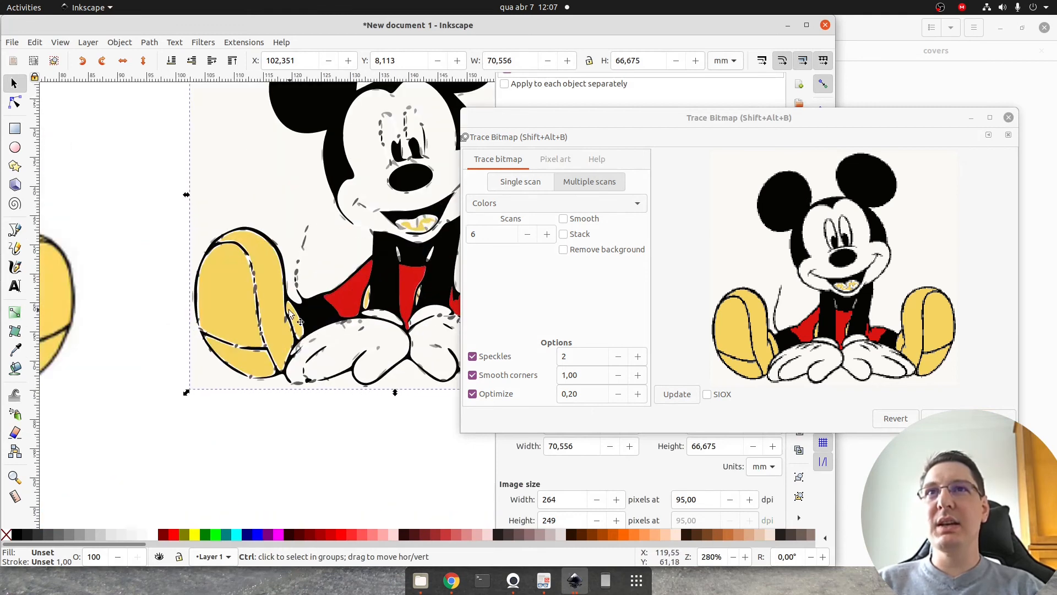
scroll(374, 297, down, 2)
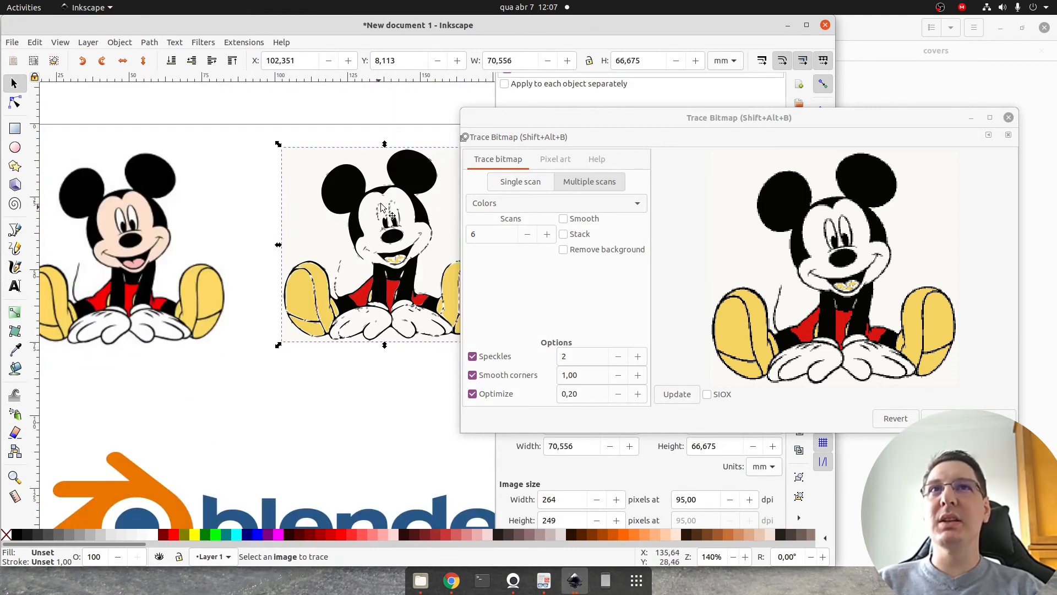
key(Delete)
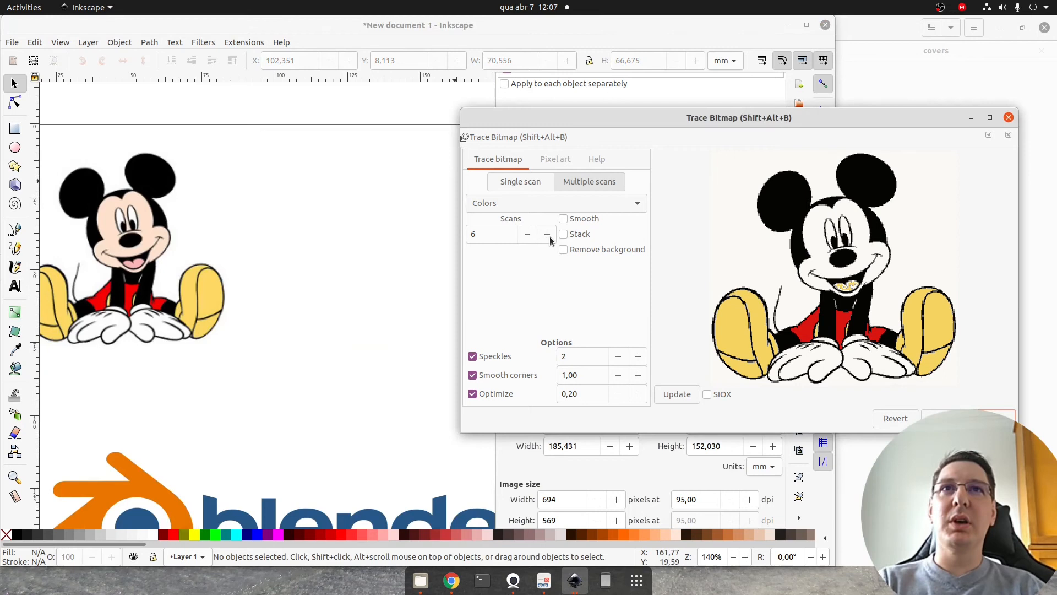
Step: Set the number of scans to 8 and trace the selected Mickey Mouse bitmap after refreshing the preview
click(547, 235)
click(547, 234)
click(692, 397)
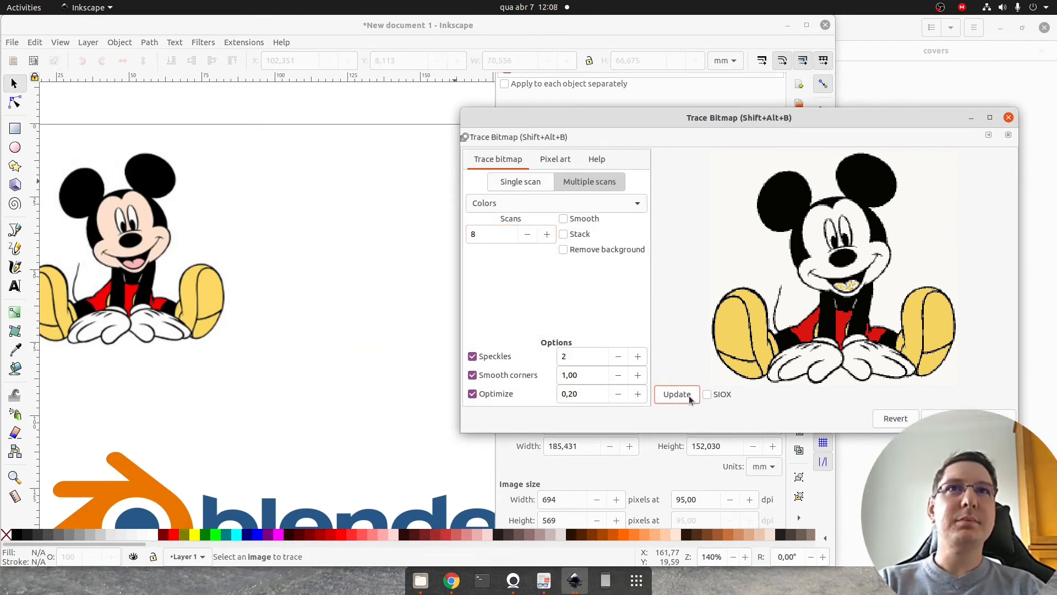
click(136, 245)
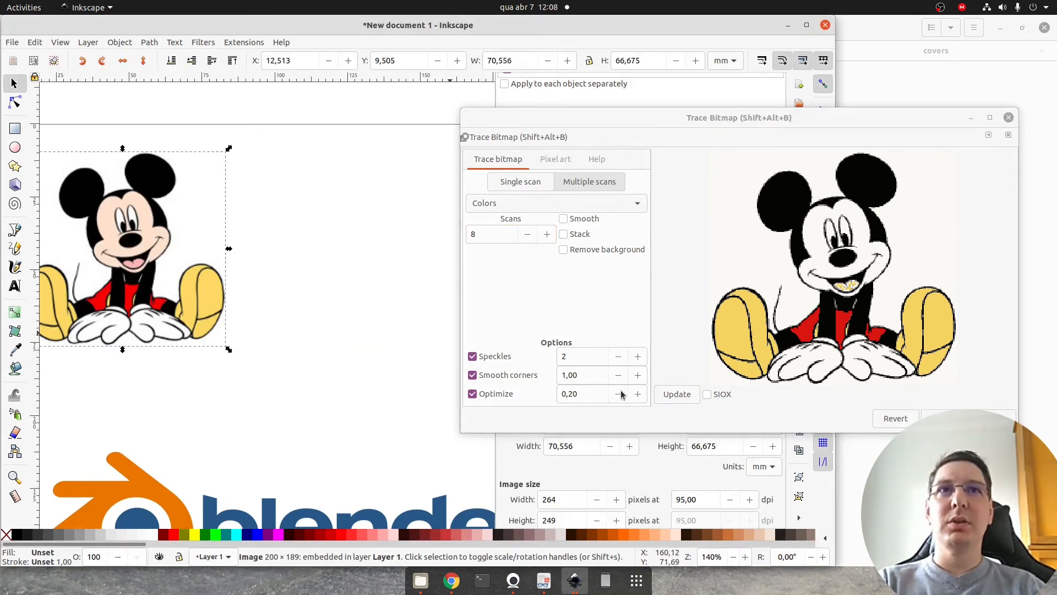
click(680, 397)
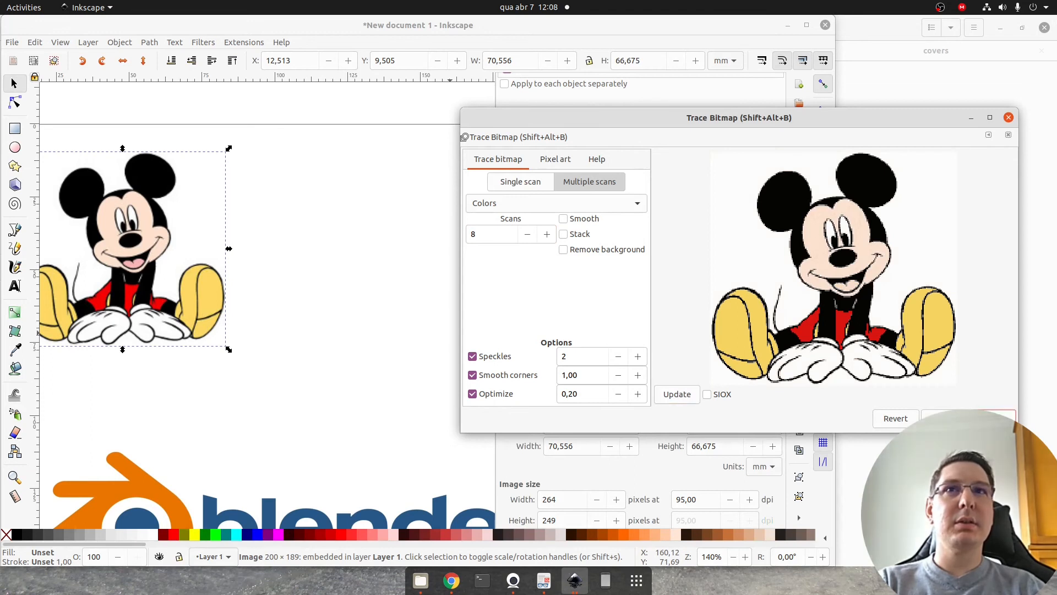
Step: Move the eight-scan trace beside the original Mickey Mouse, inspect the shoe outlines up close, and delete the trace
mouse_move(93, 218)
mouse_down()
mouse_move(290, 306)
mouse_move(325, 209)
mouse_up()
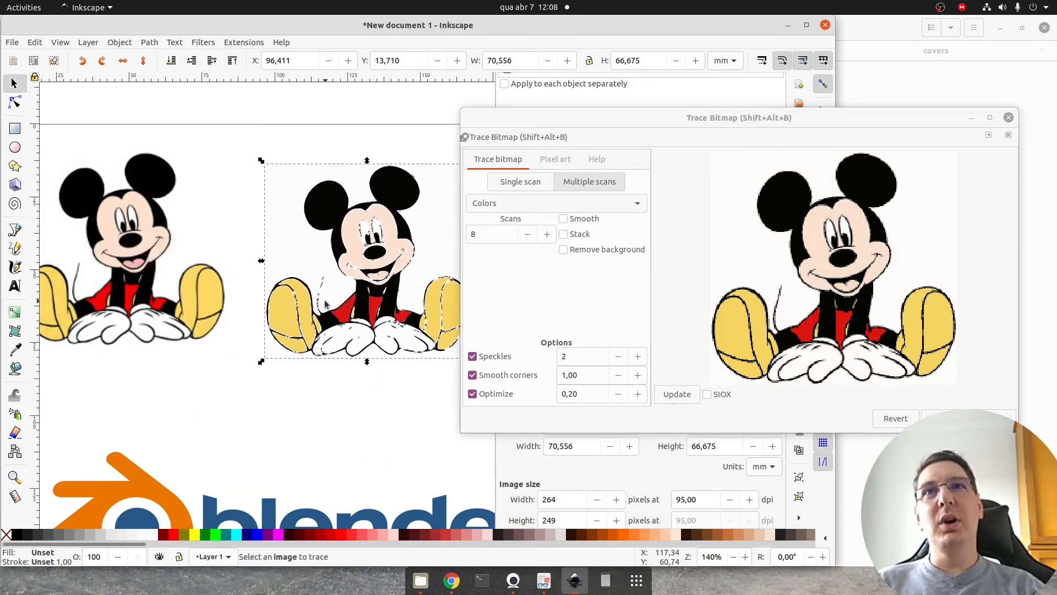
scroll(323, 302, up, 3)
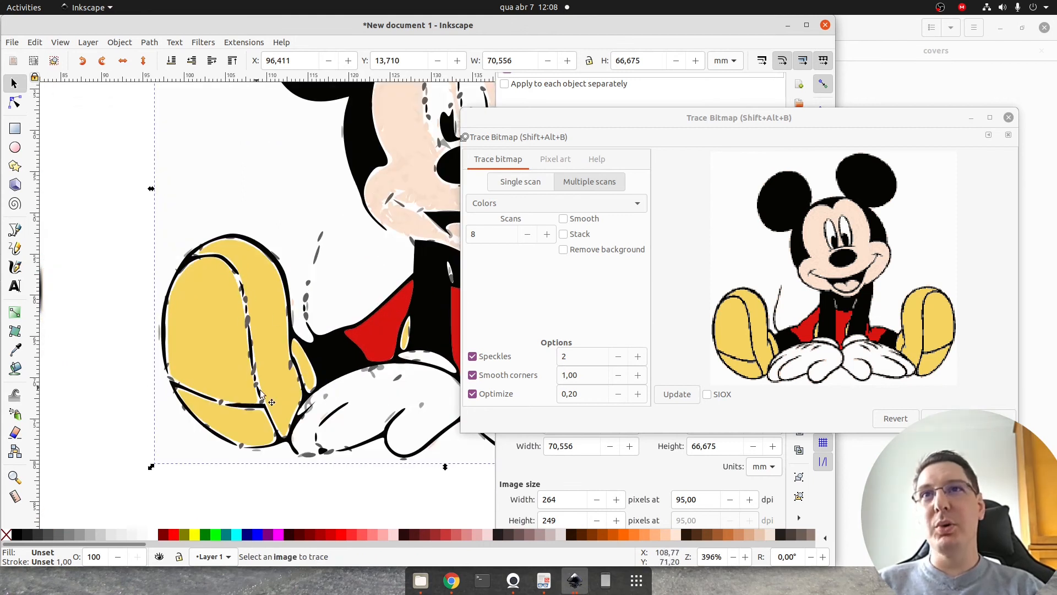
scroll(260, 389, up, 4)
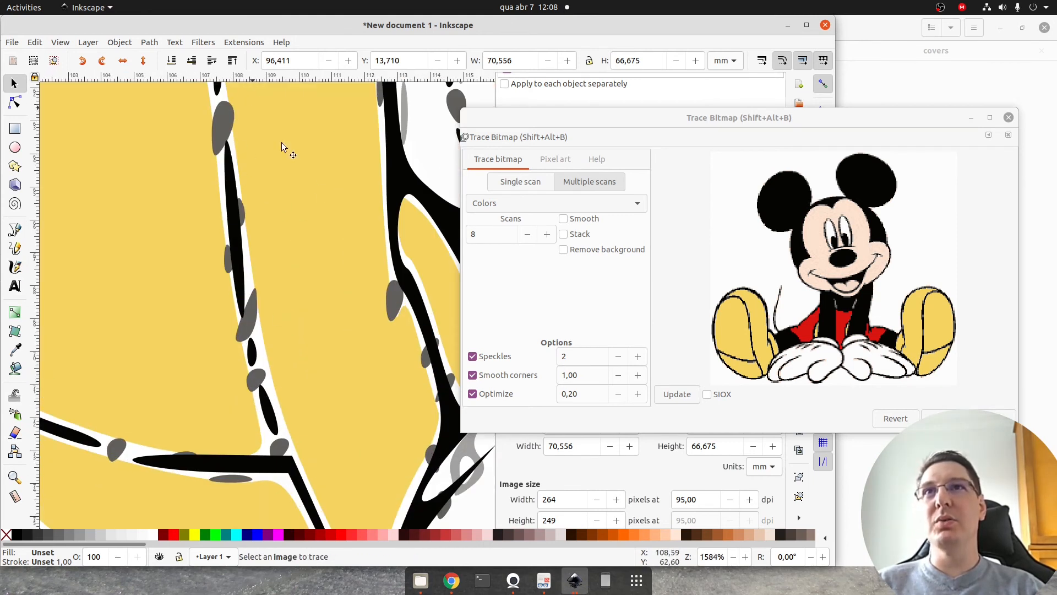
scroll(237, 397, down, 5)
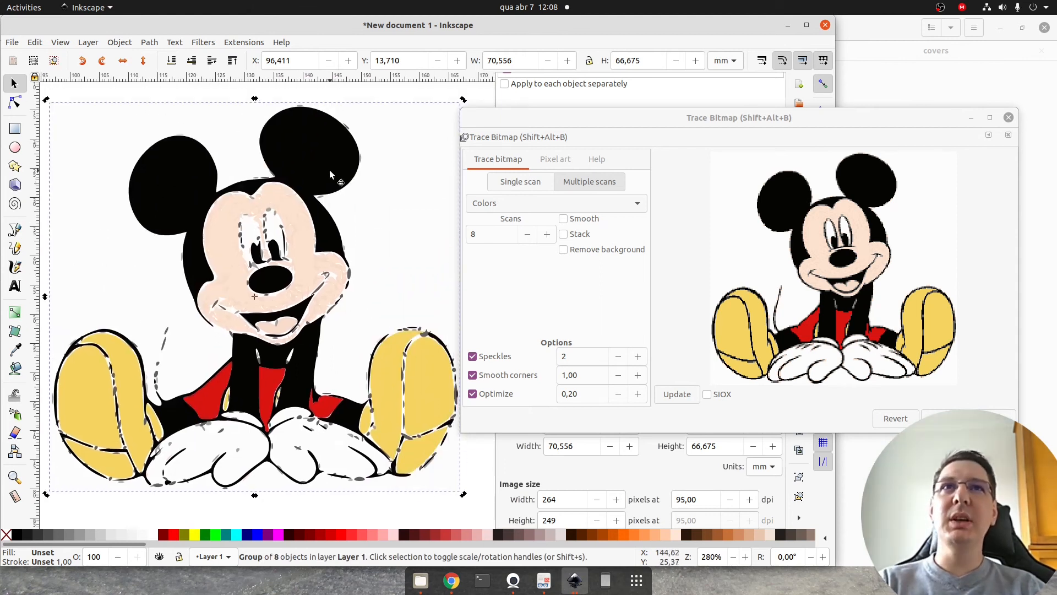
key(Delete)
scroll(98, 280, down, 3)
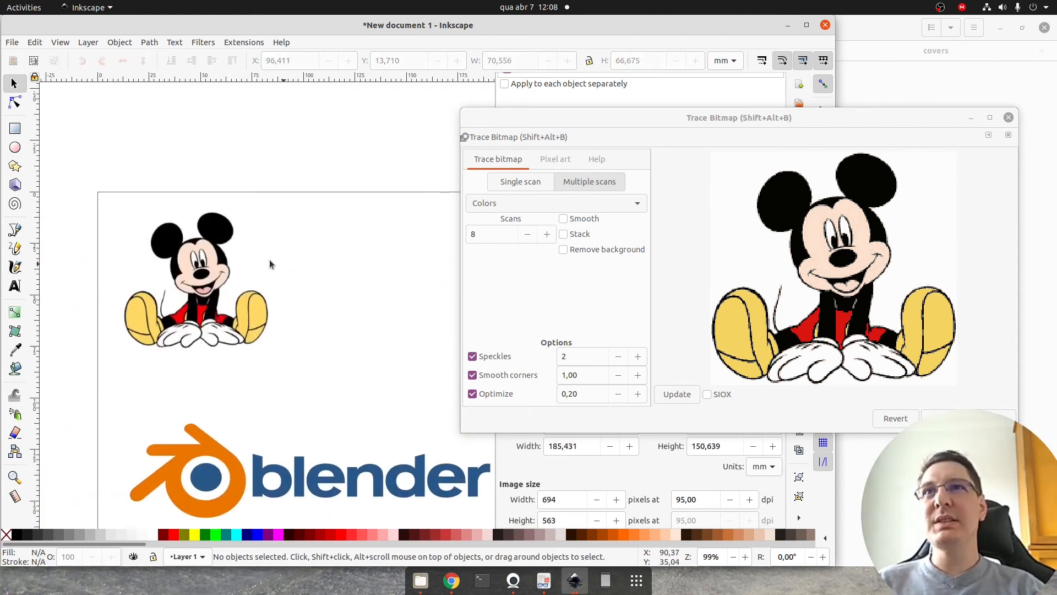
Step: Trace the Blender logo bitmap with the current multiple-scan Colors settings, previewing it before applying
click(170, 275)
scroll(332, 342, down, 4)
scroll(332, 342, right, 2)
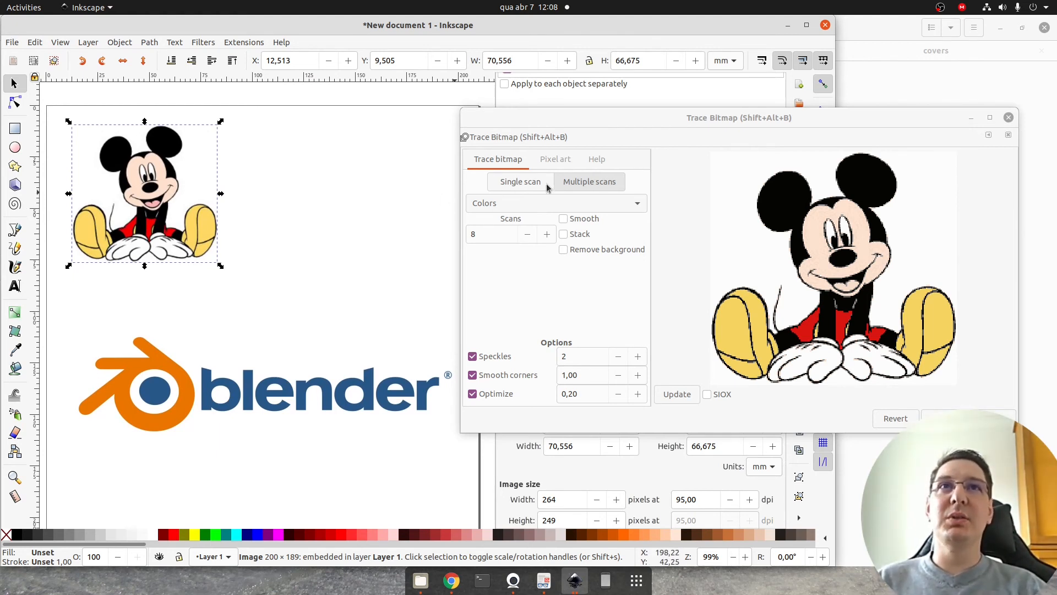
click(184, 385)
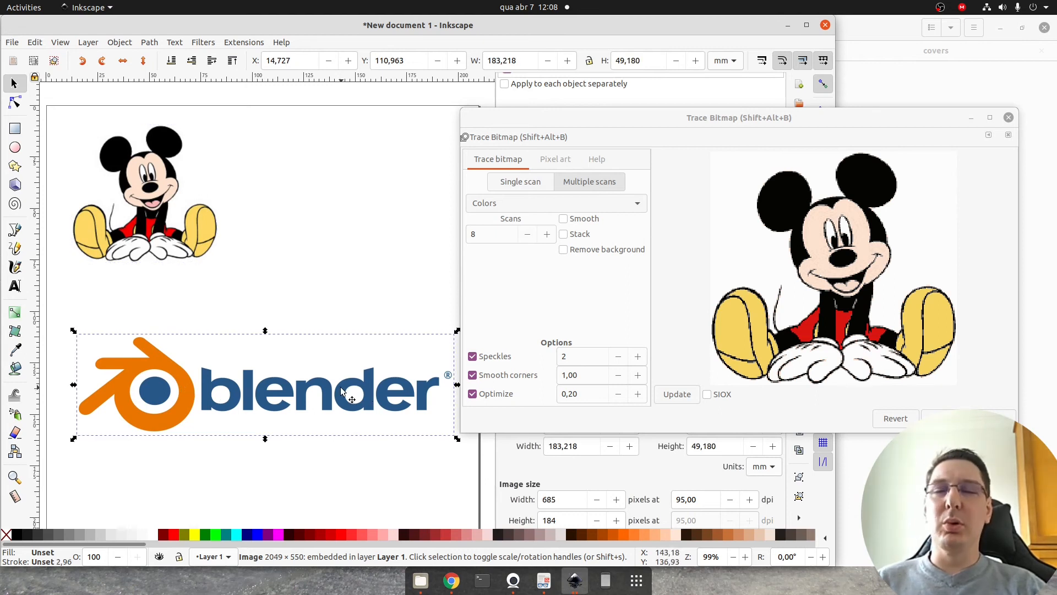
click(154, 198)
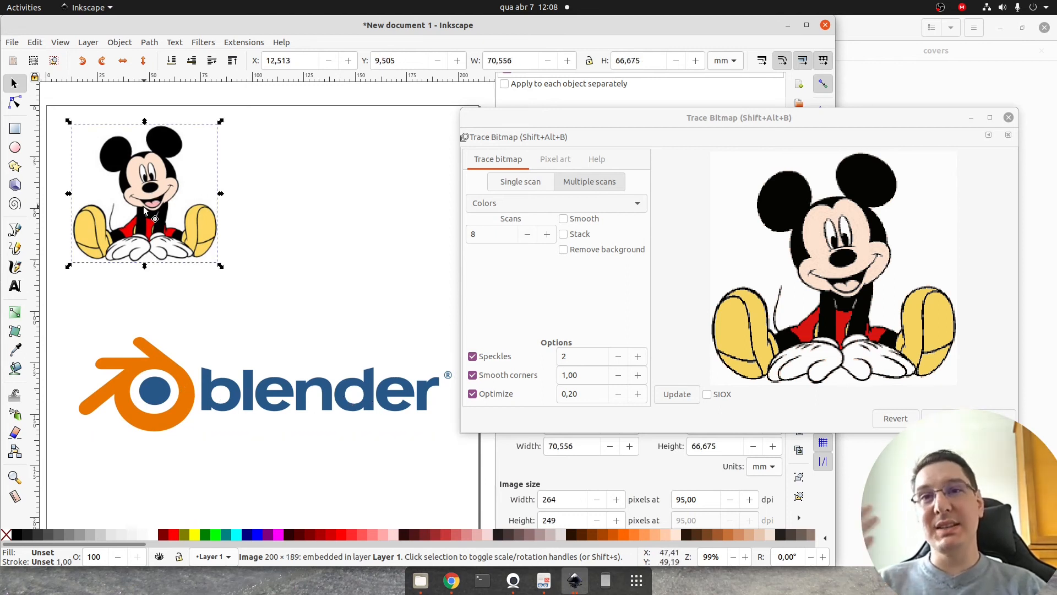
click(191, 414)
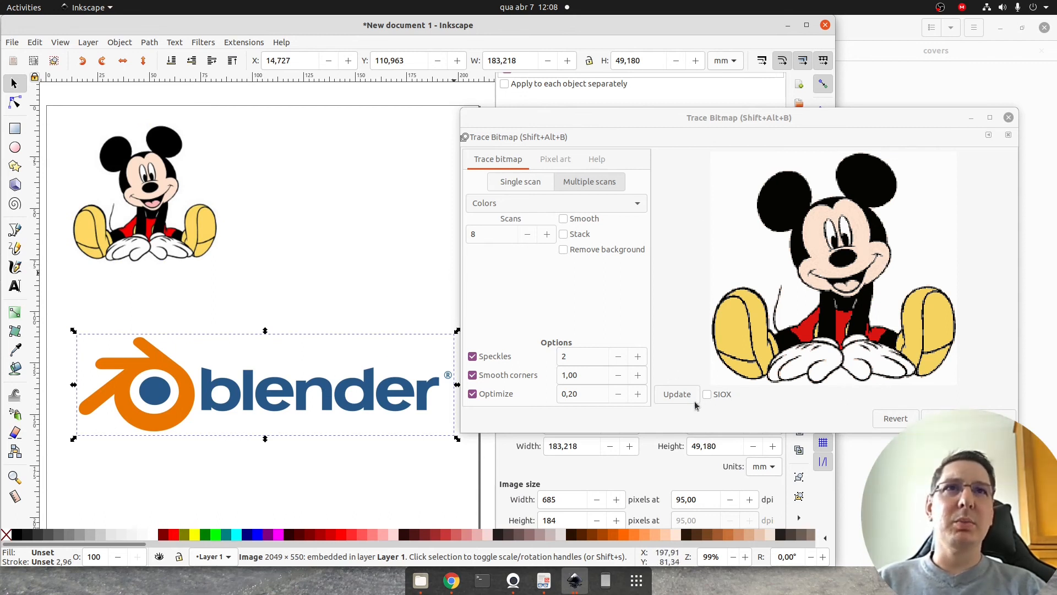
click(676, 394)
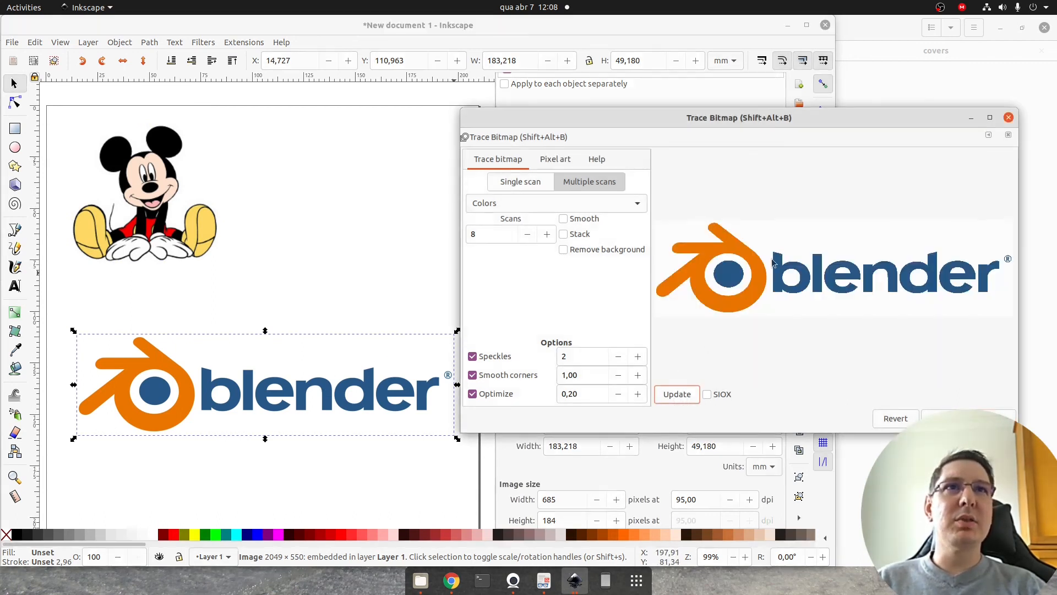
click(968, 419)
Step: Move the traced Blender logo above its original bitmap and inspect its edges
drag(160, 364, 314, 231)
ctrl+scroll(254, 270, up, 4)
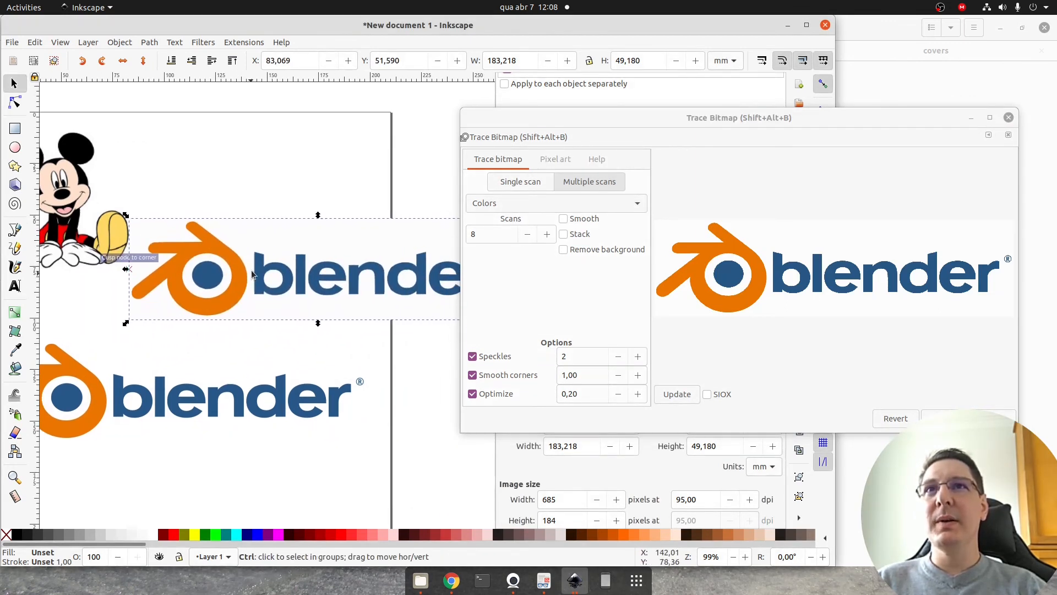
ctrl+scroll(264, 276, down, 3)
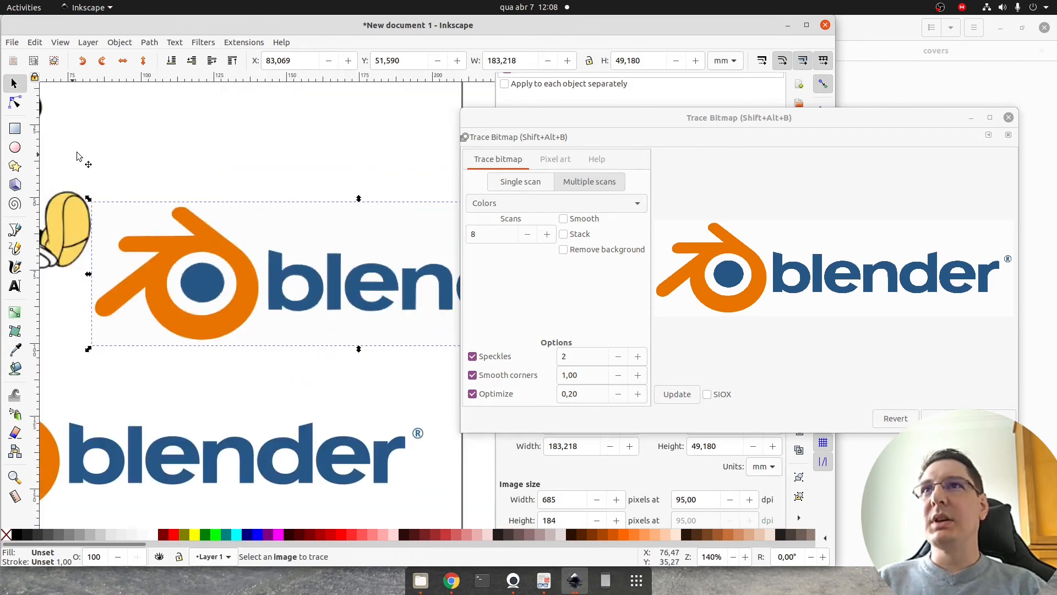
Step: Separate the traced Blender logo from its light background and move it over toward the Mickey Mouse bitmap
click(127, 213)
mouse_move(163, 255)
mouse_down()
mouse_move(94, 285)
mouse_move(76, 237)
mouse_up()
ctrl+scroll(276, 319, down, 2)
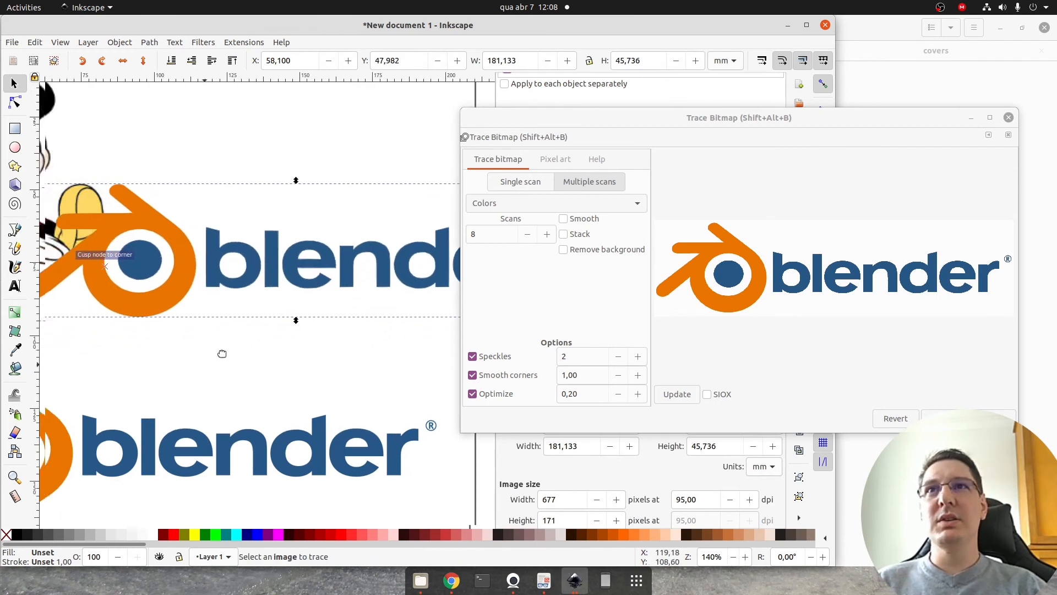
Step: Move the eight-scan traced Blender logo just below the original Blender bitmap
ctrl+scroll(237, 336, down, 1)
mouse_move(221, 326)
mouse_down()
mouse_move(180, 382)
mouse_move(164, 432)
mouse_move(234, 460)
mouse_move(246, 318)
mouse_move(197, 434)
mouse_move(157, 434)
mouse_move(126, 402)
mouse_up()
ctrl+scroll(135, 394, up, 9)
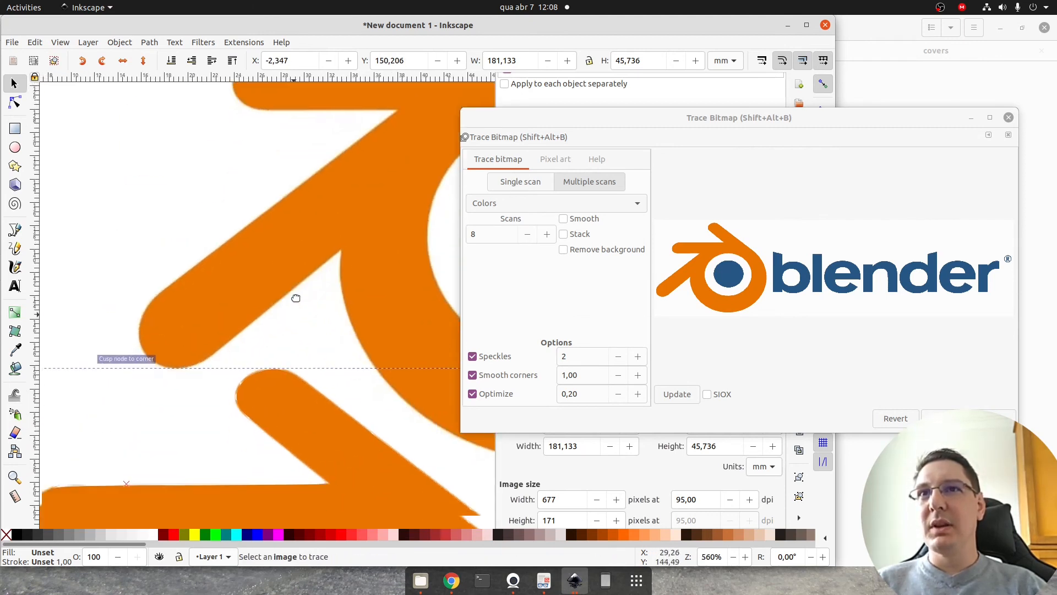
Step: Examine the edges of the original Blender bitmap and its eight-scan trace up close, comparing blurred pixels with the traced color bands
ctrl+scroll(245, 318, up, 3)
drag(144, 229, 330, 352)
ctrl+scroll(329, 352, up, 5)
ctrl+scroll(316, 362, down, 5)
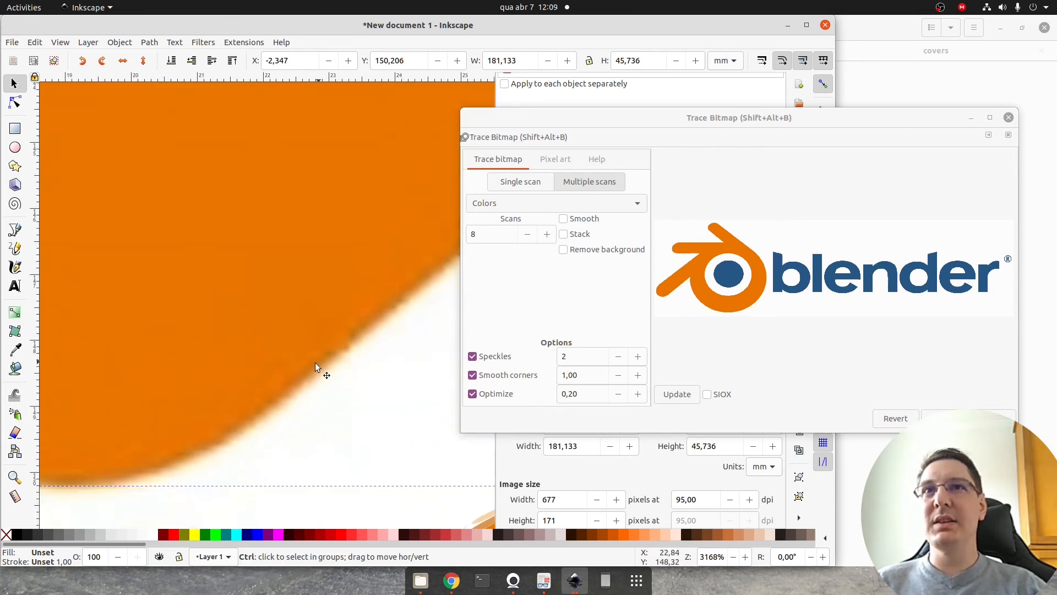
ctrl+scroll(315, 365, down, 3)
ctrl+scroll(262, 269, up, 5)
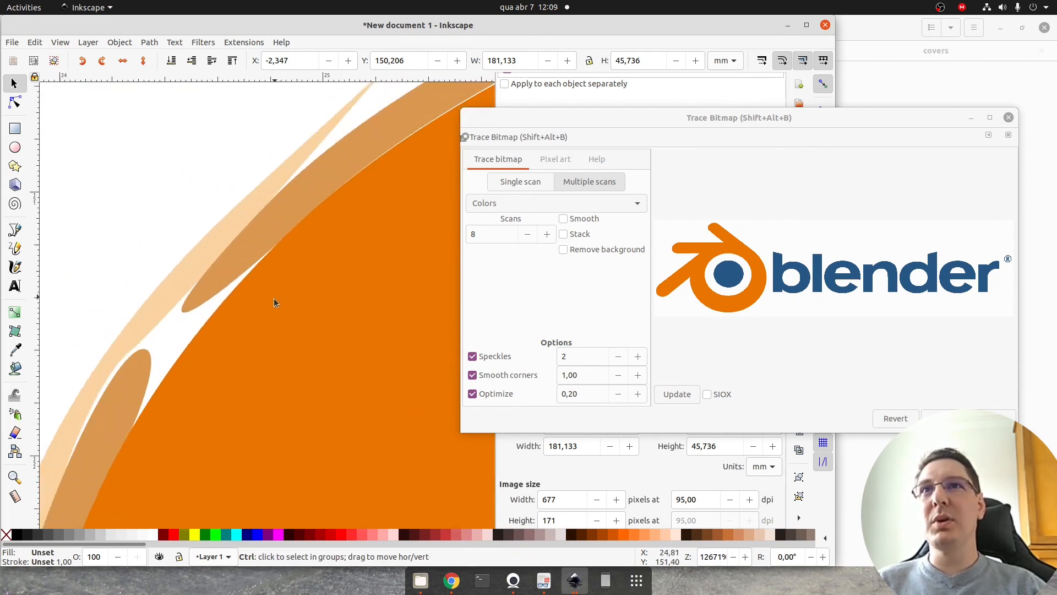
ctrl+scroll(273, 300, down, 5)
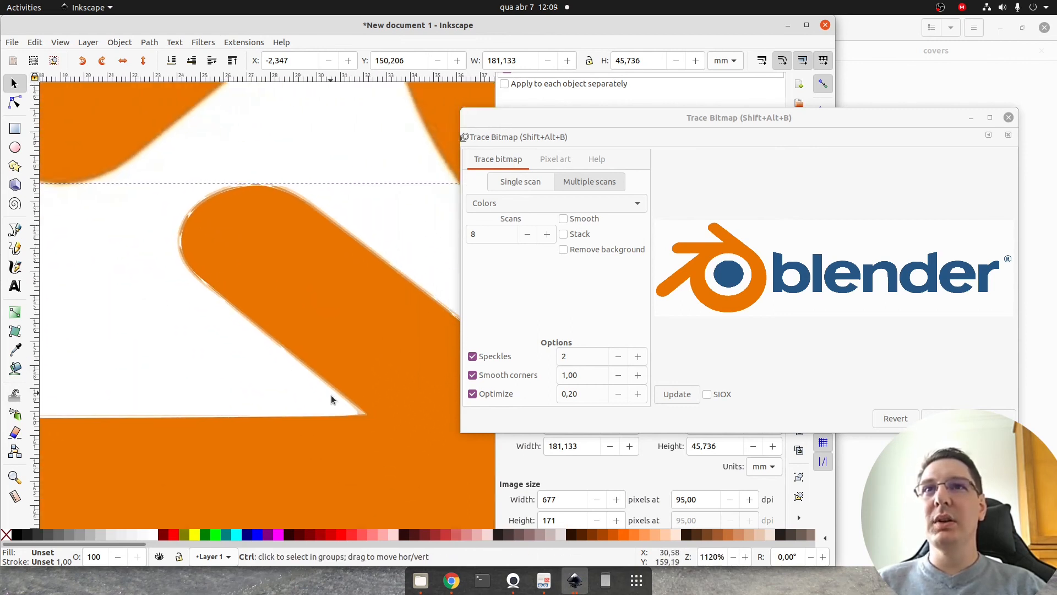
scroll(333, 397, up, 1)
ctrl+scroll(369, 359, down, 6)
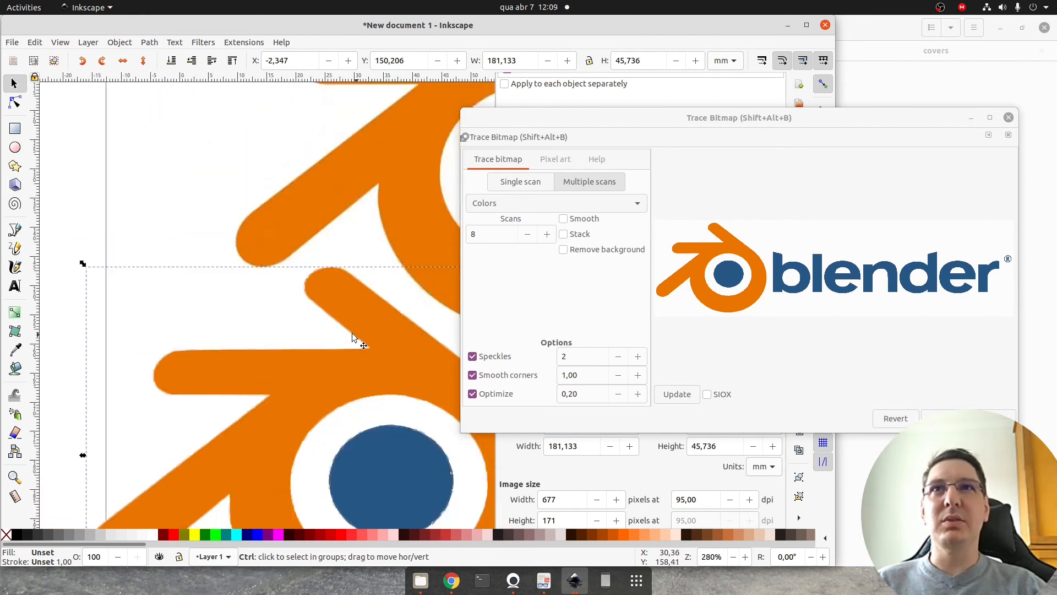
Step: Delete the eight-scan Blender trace and select the original Blender bitmap
key(Delete)
click(310, 143)
drag(340, 161, 285, 303)
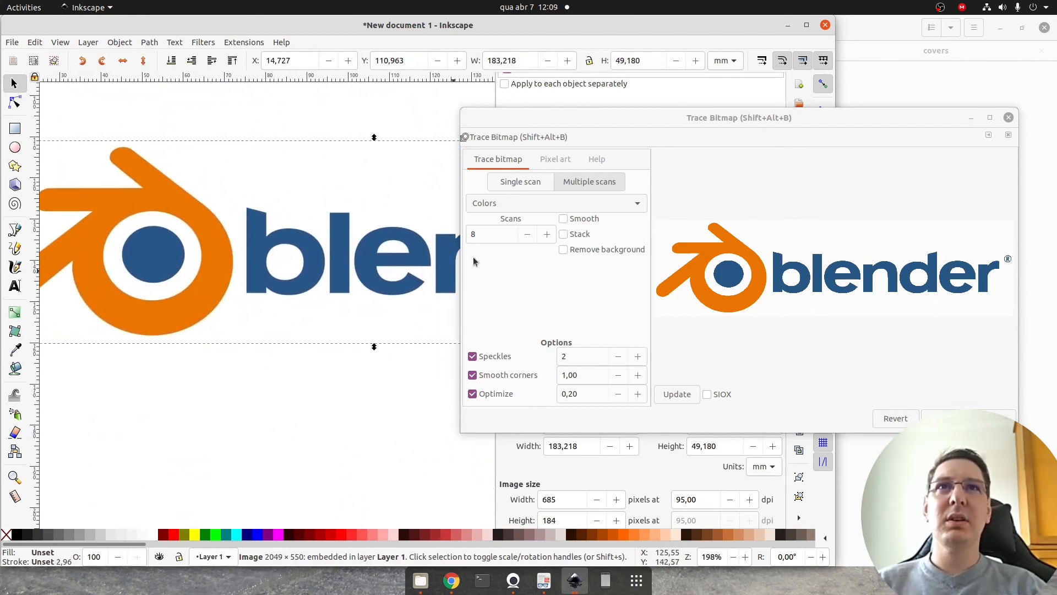
Step: Trace the Blender bitmap with 3 color scans, updating the preview before applying
click(531, 234)
click(531, 233)
click(531, 233)
click(531, 234)
click(531, 234)
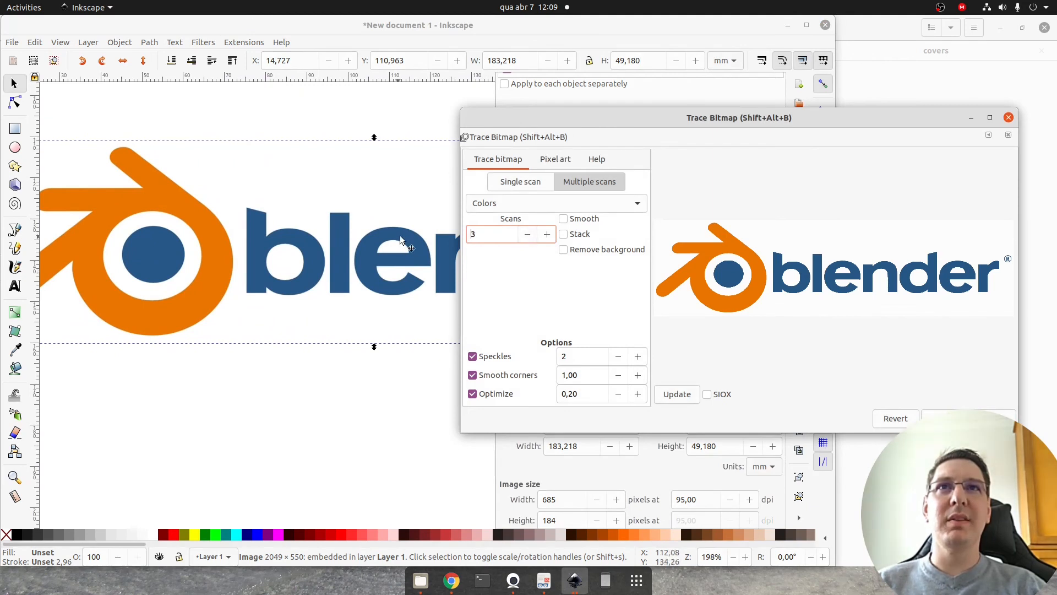
click(682, 400)
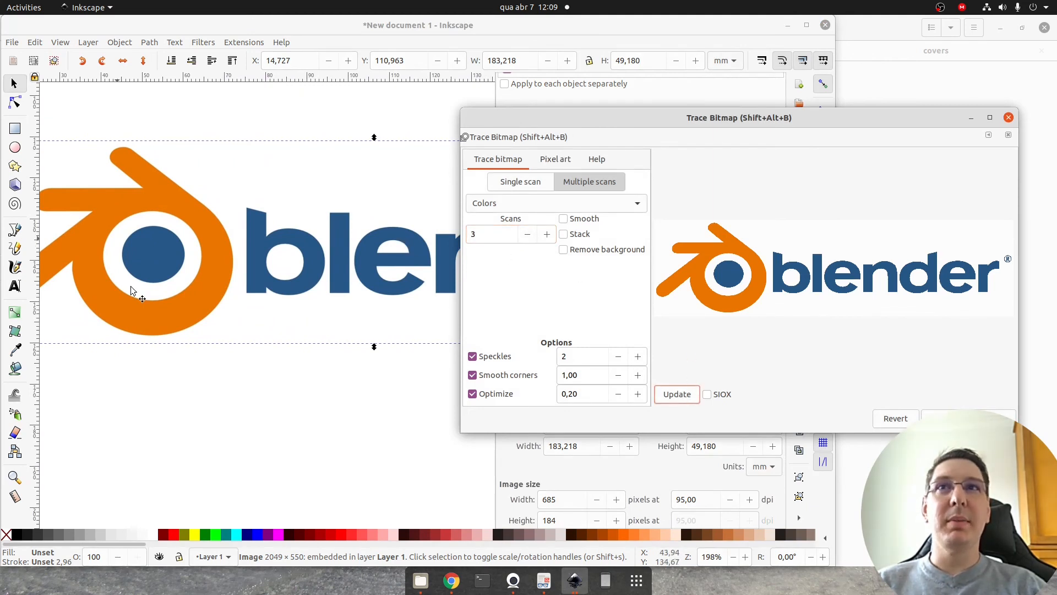
click(968, 419)
Step: Separate the three-scan Blender trace from its light background, move it beside the original's edges, and compare both up close
mouse_move(159, 203)
mouse_down()
mouse_move(176, 291)
mouse_move(240, 417)
mouse_move(247, 472)
mouse_up()
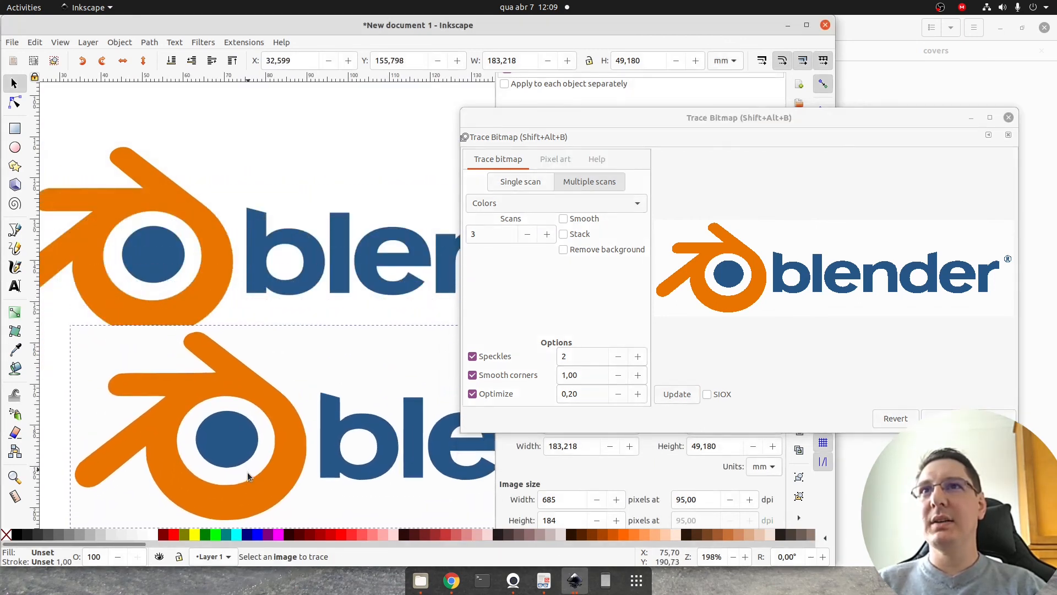
mouse_move(198, 385)
mouse_down()
mouse_move(171, 328)
mouse_move(124, 285)
mouse_move(327, 303)
mouse_up()
scroll(263, 316, up, 4)
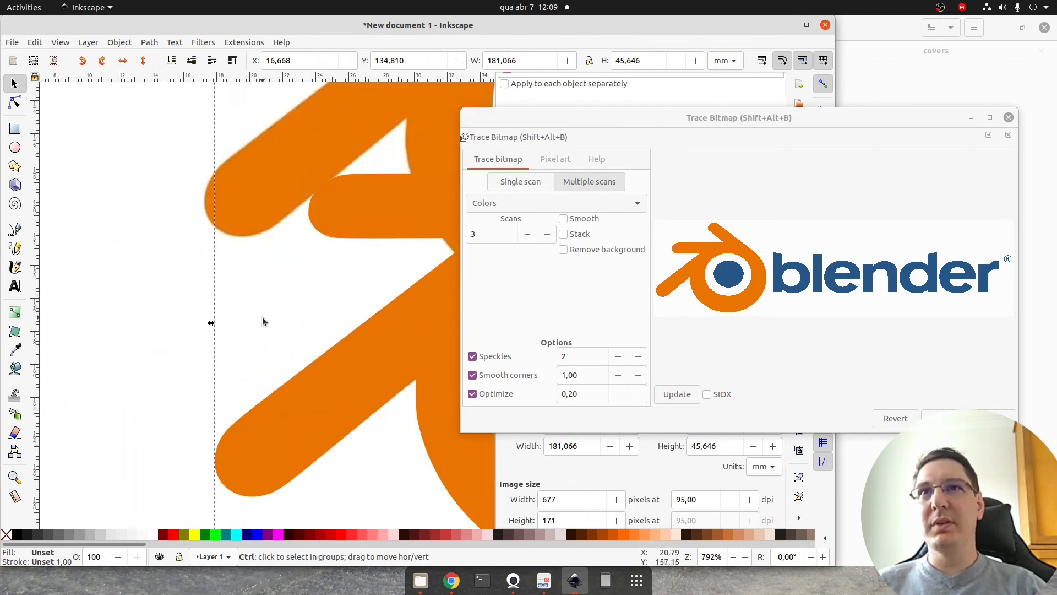
drag(358, 451, 393, 215)
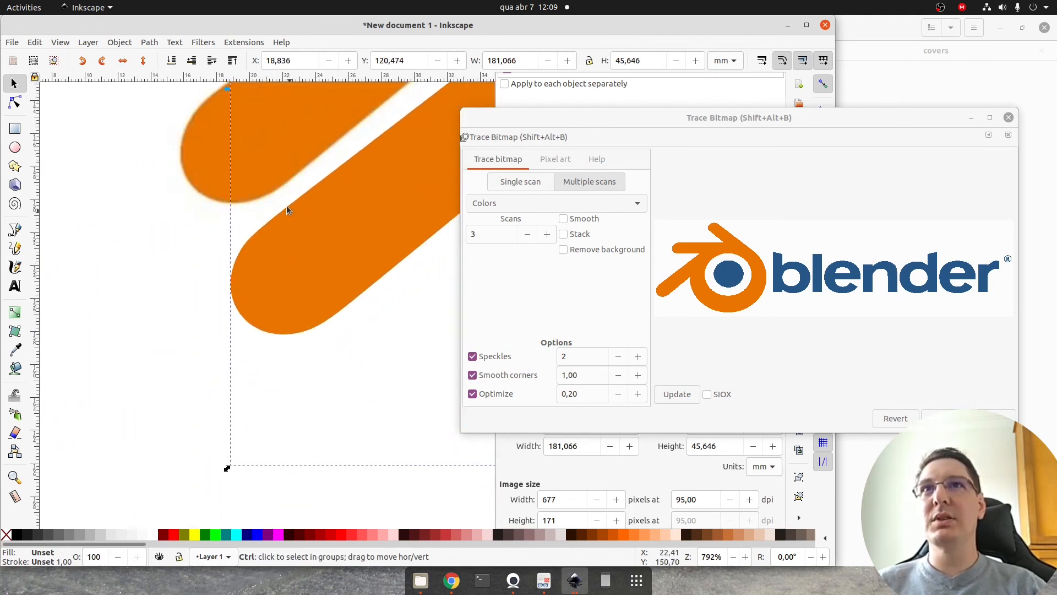
scroll(272, 187, up, 7)
scroll(287, 220, down, 13)
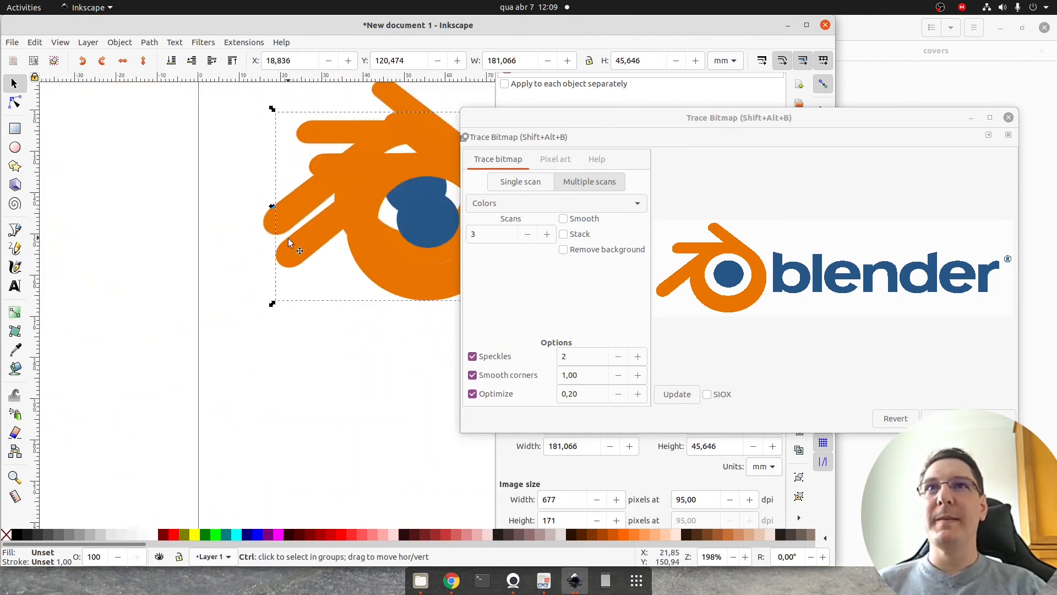
Step: Place the three-scan Blender trace below the original bitmap so the two logos no longer overlap
drag(170, 228, 158, 323)
click(151, 194)
scroll(150, 196, down, 1)
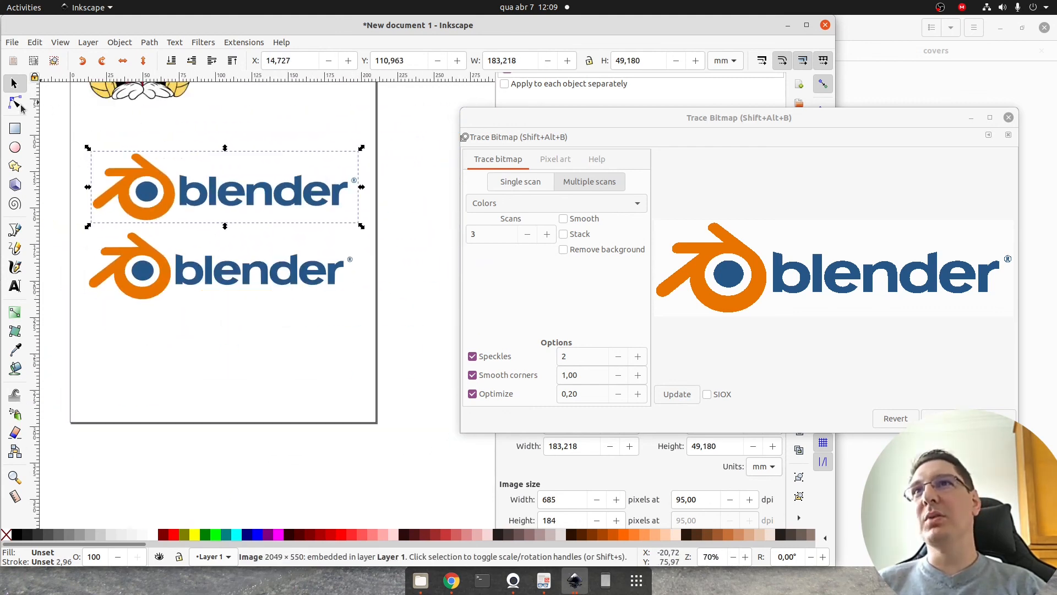
Step: Pull the upper-right contour of the traced orange symbol outward with the Node tool and show the blue path's nodes
key(n)
click(161, 255)
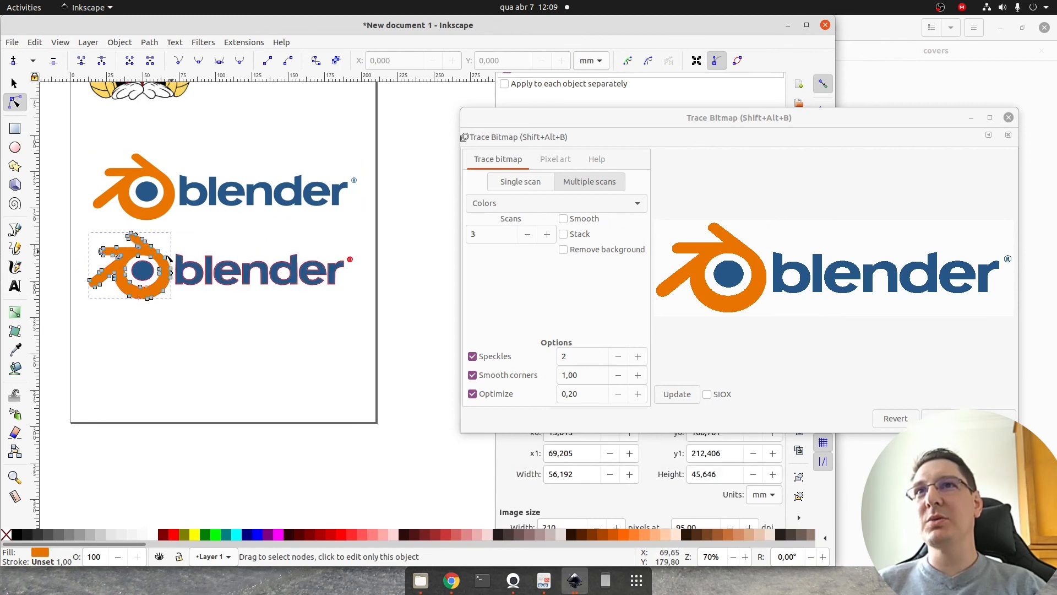
scroll(169, 238, up, 5)
drag(148, 217, 232, 147)
click(277, 253)
scroll(273, 264, down, 4)
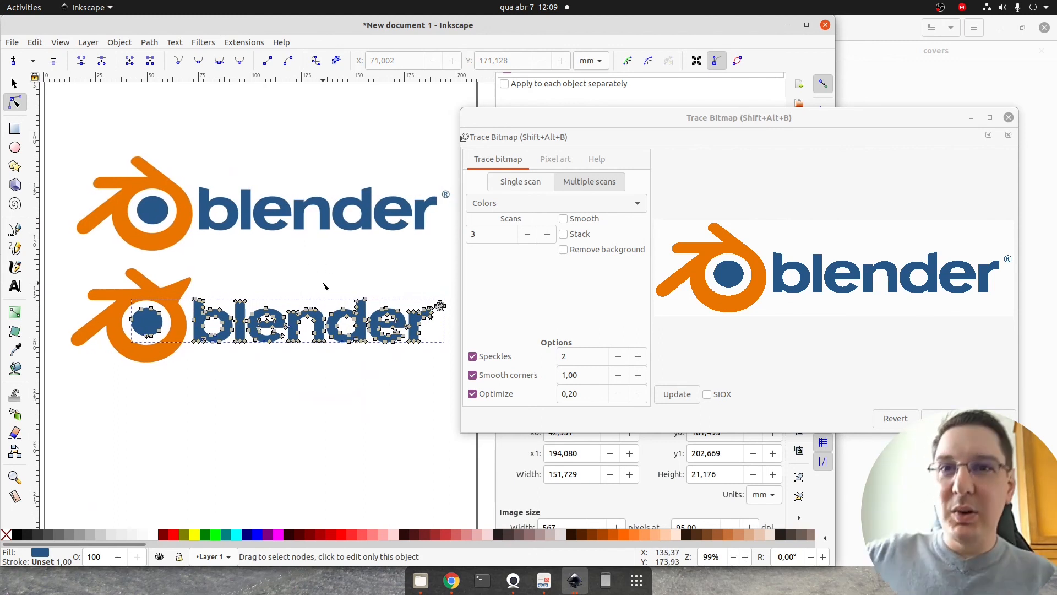
Step: Move the protruding node of the traced orange symbol back in toward the ring
click(138, 282)
click(194, 274)
click(184, 285)
drag(190, 277, 175, 292)
click(244, 263)
drag(244, 264, 227, 411)
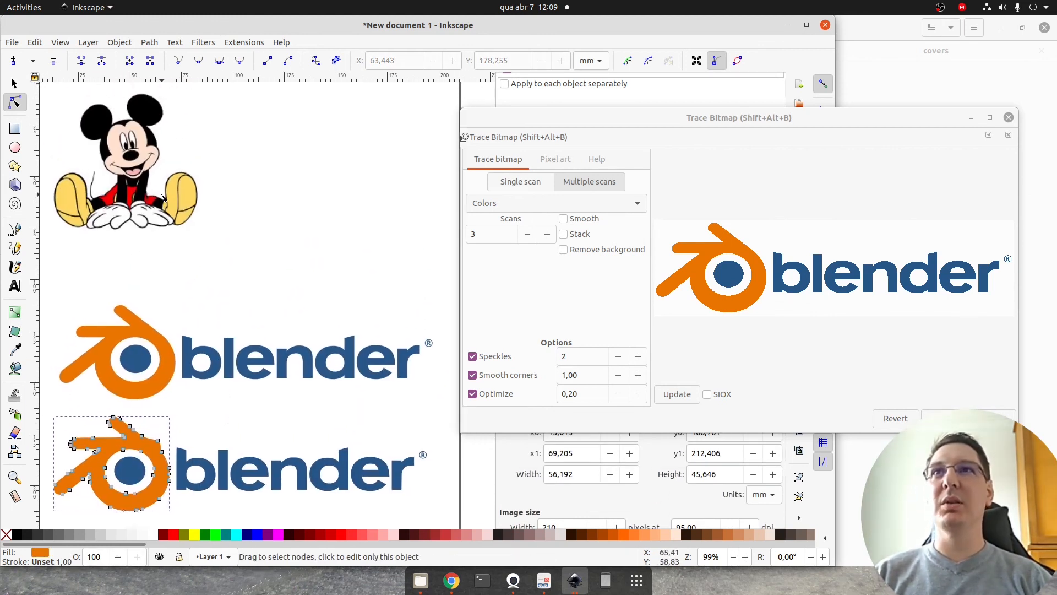
Step: View the Blender logo image results in Chrome, return to Inkscape, and clear the selection with the Selector tool active
click(451, 580)
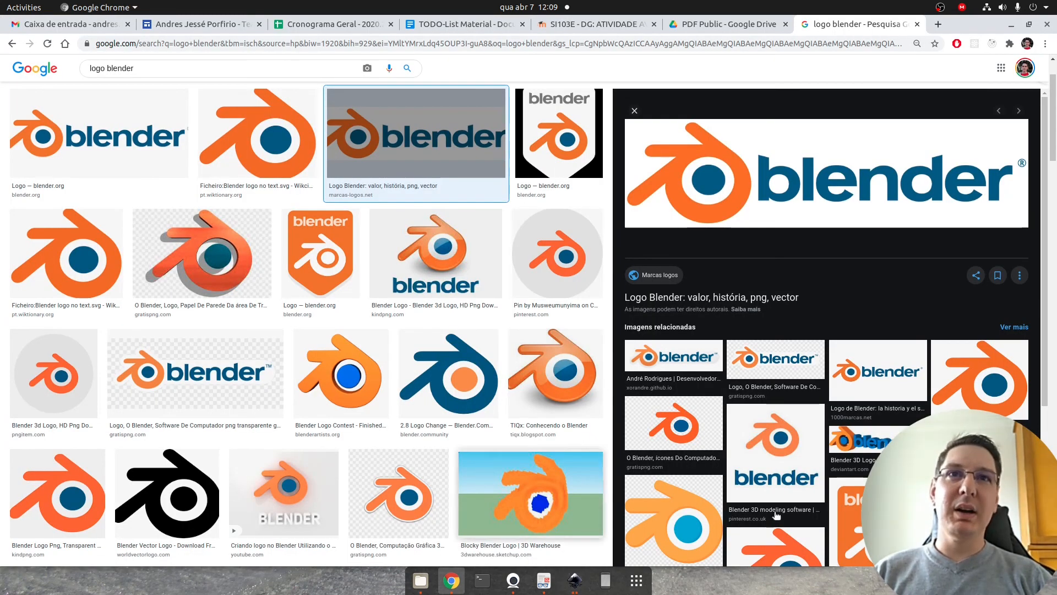
click(574, 580)
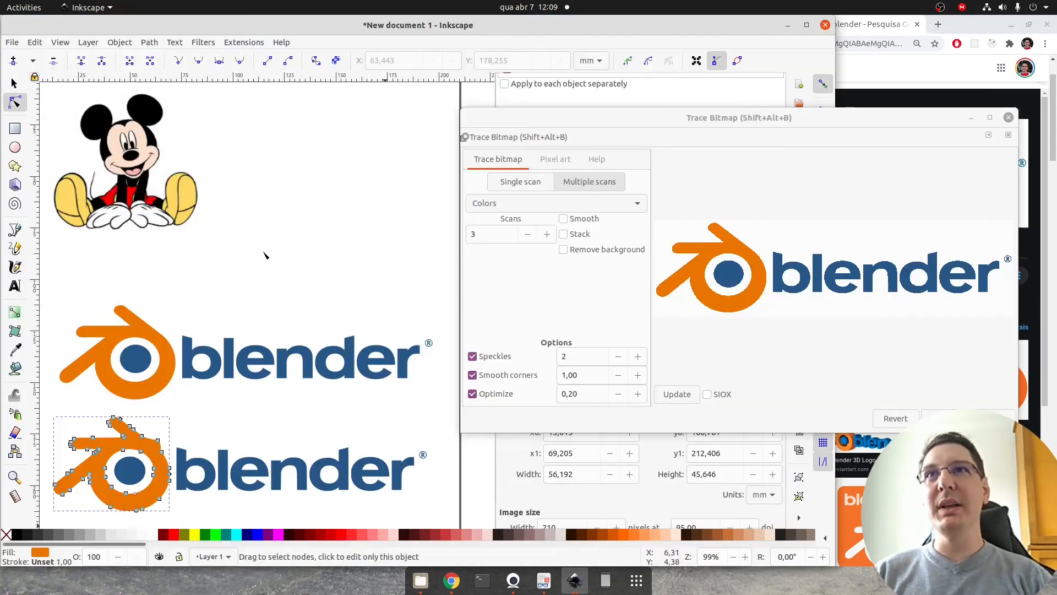
click(264, 255)
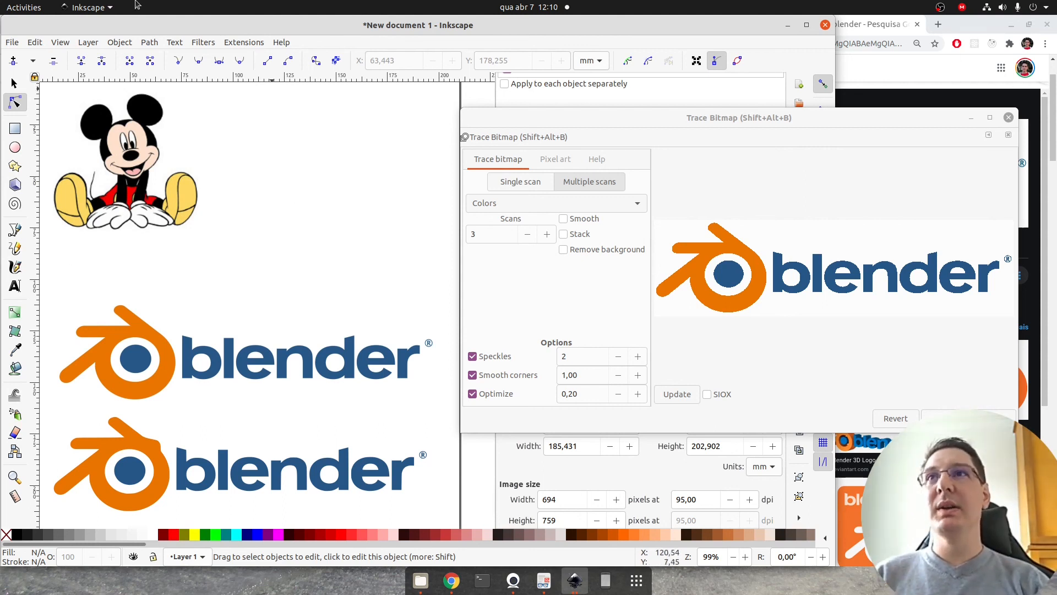
key(s)
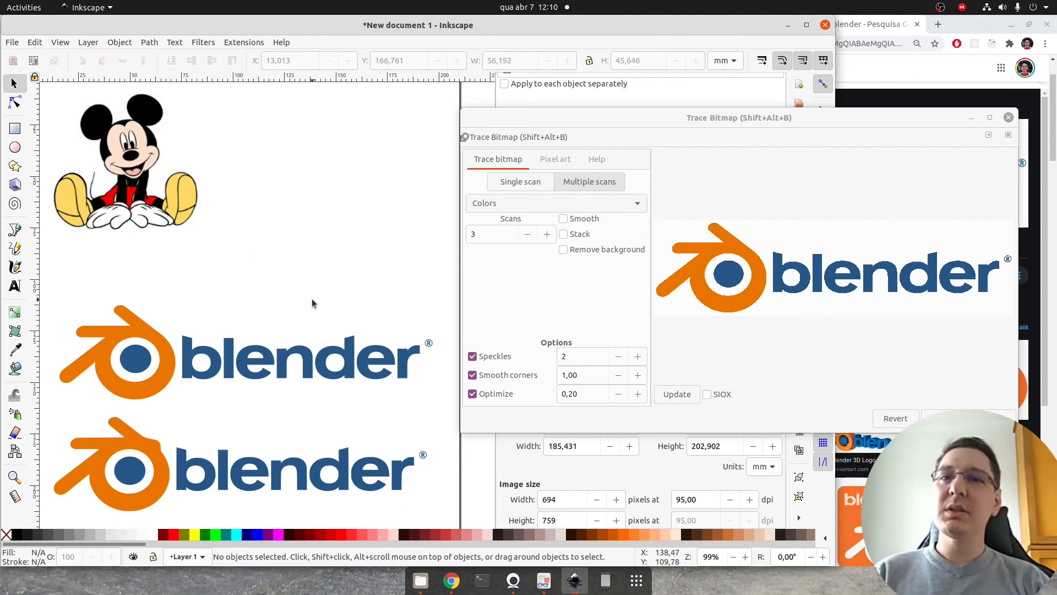